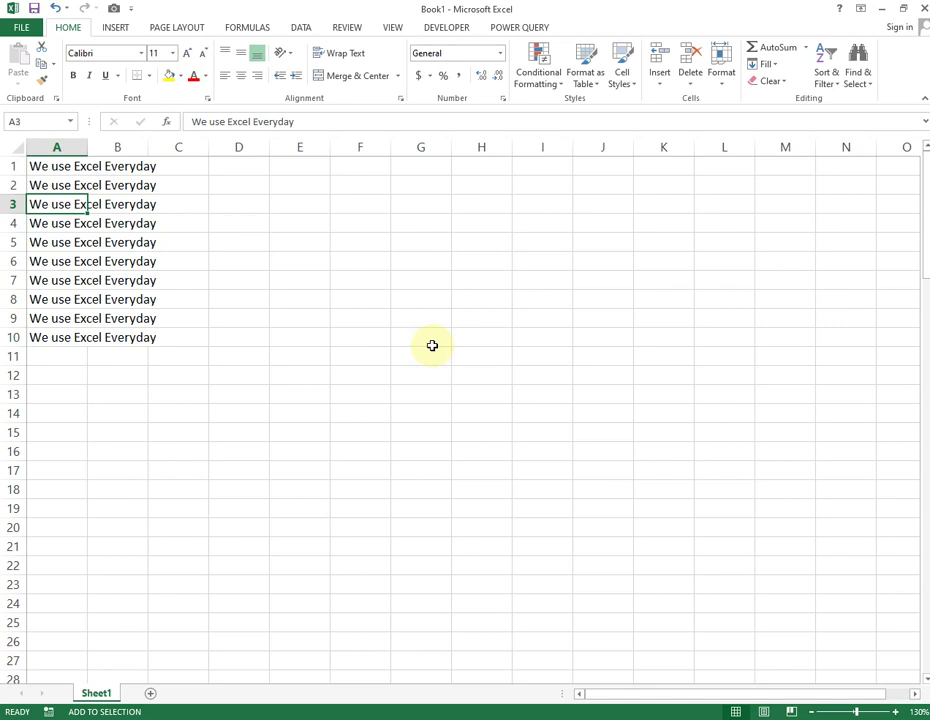
# Step: Move to A1 through the column A text, then select A1:A10 and then A1:B10
pyautogui.click(432, 345)
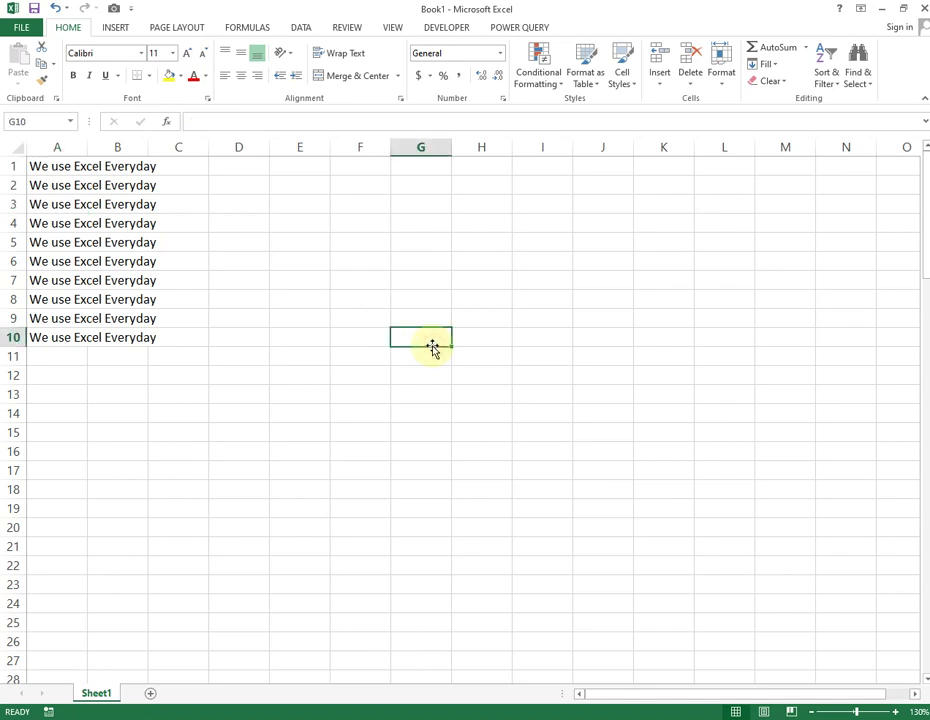
pyautogui.hotkey('ctrl', 'Left')
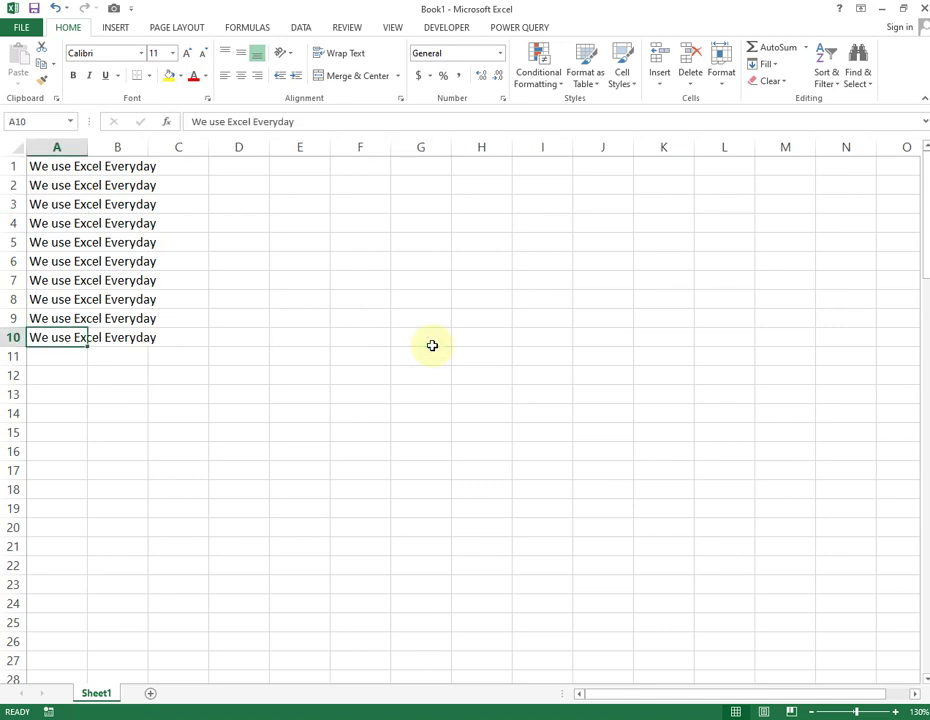
pyautogui.press('Up')
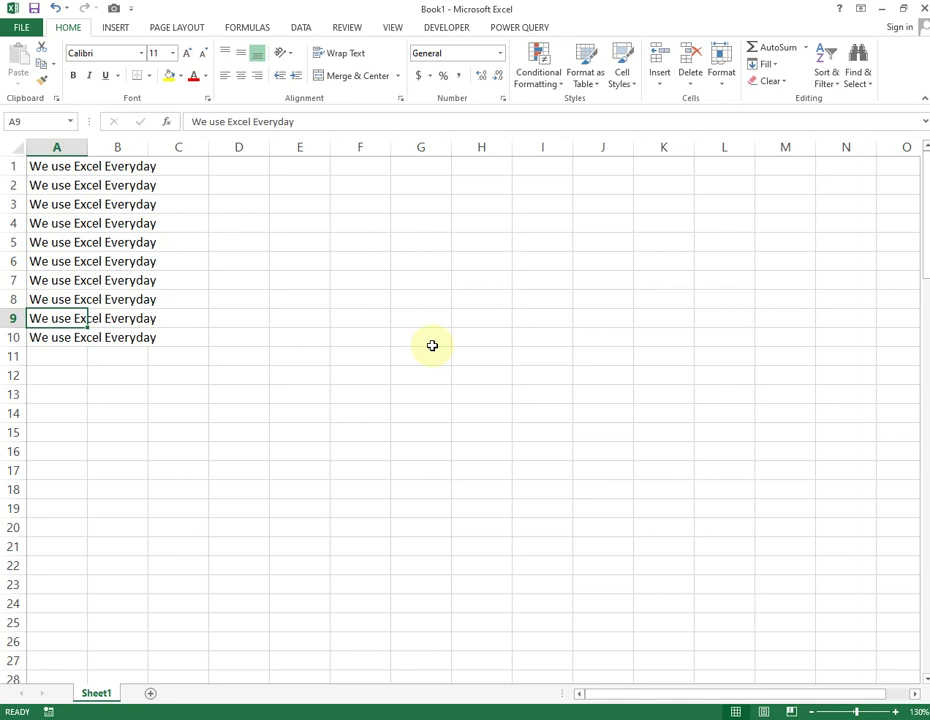
pyautogui.hotkey('ctrl', 'Up')
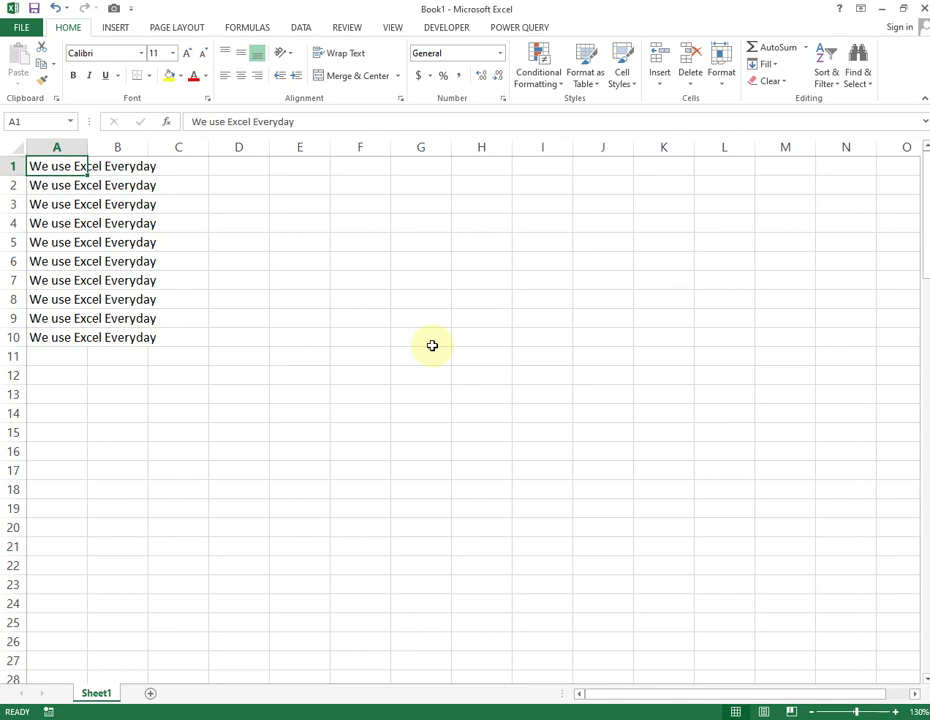
pyautogui.moveTo(61, 166); pyautogui.dragTo(44, 335)
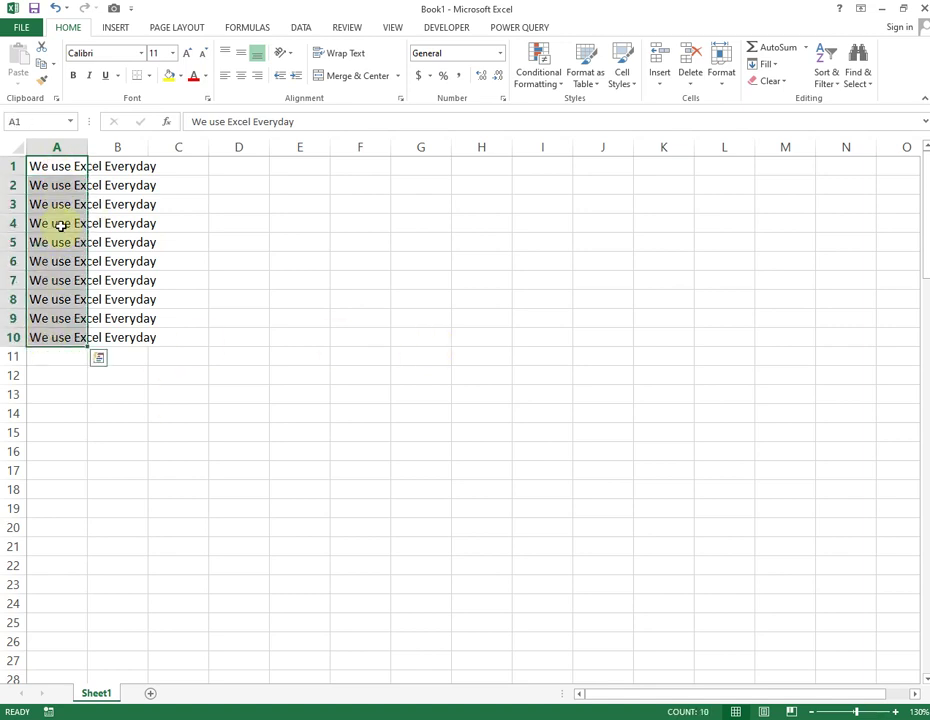
pyautogui.click(58, 184)
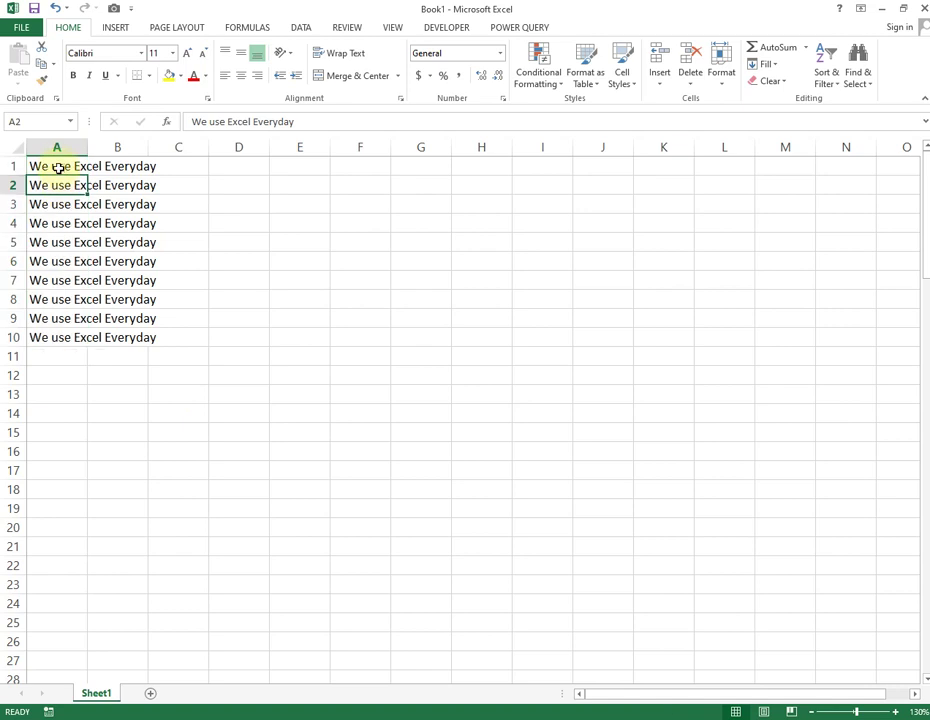
pyautogui.click(72, 166)
pyautogui.moveTo(74, 166); pyautogui.dragTo(127, 337)
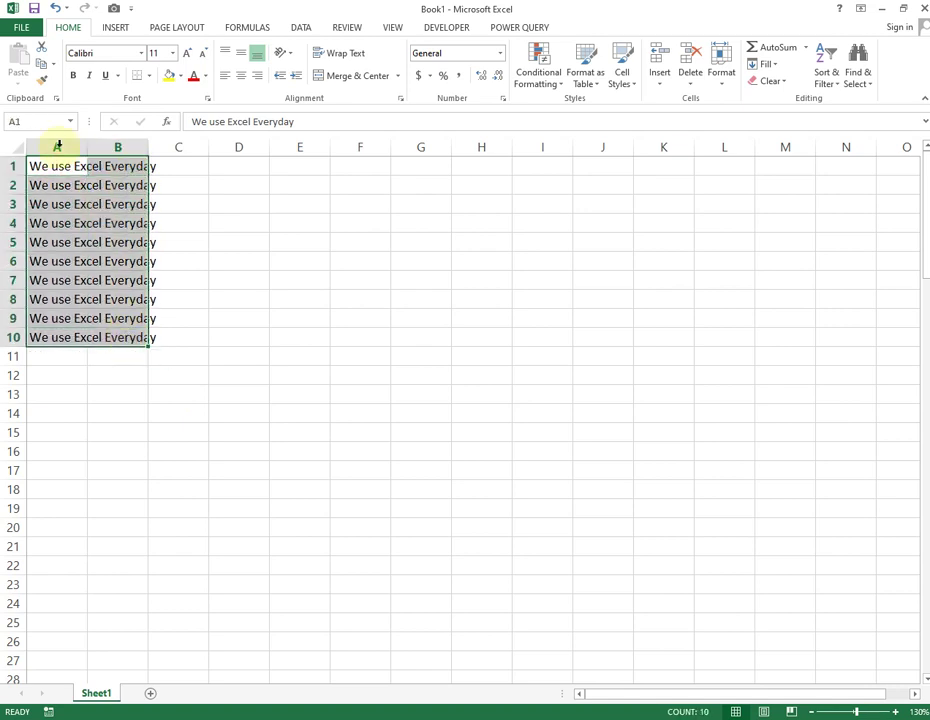
# Step: Select columns A and B, then columns A, D, G, A and K in turn, and return to A1
pyautogui.moveTo(57, 145)
pyautogui.mouseDown()
pyautogui.moveTo(62, 175)
pyautogui.moveTo(121, 232)
pyautogui.mouseUp()
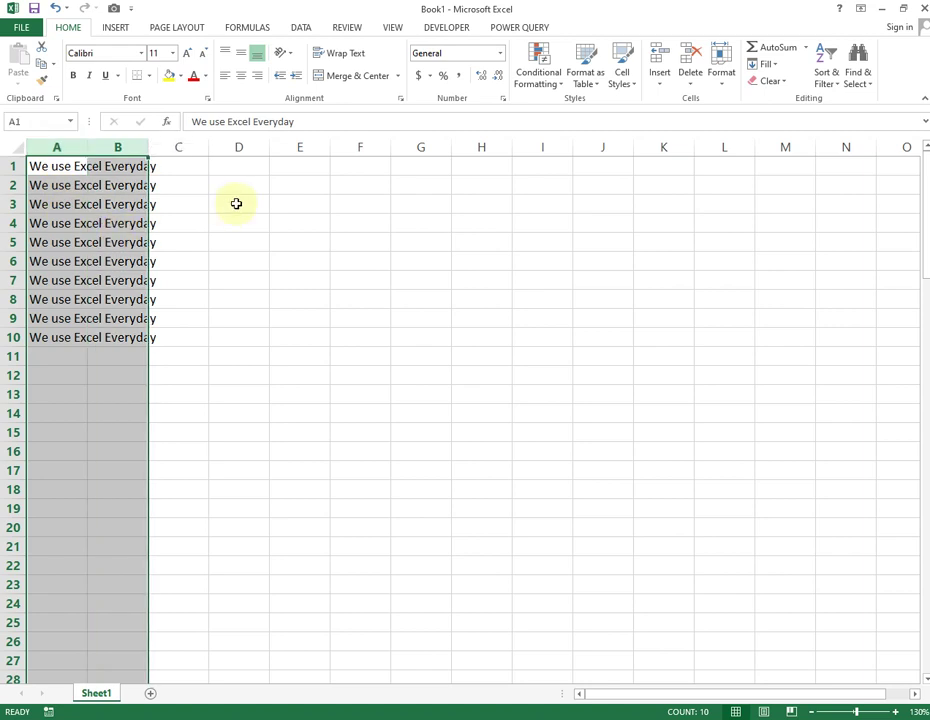
pyautogui.click(93, 394)
pyautogui.click(60, 147)
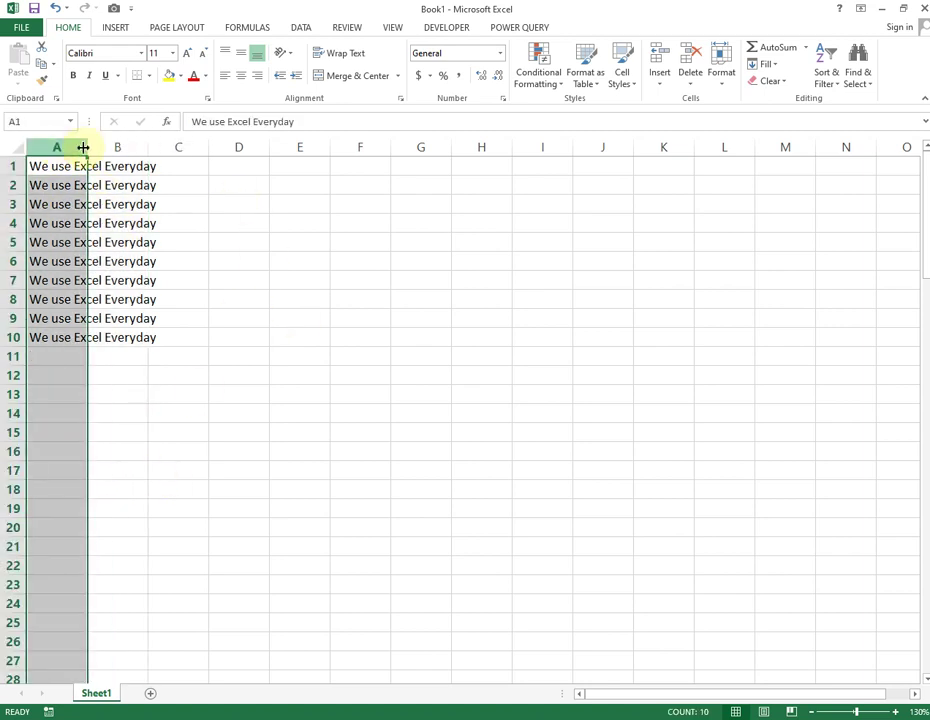
pyautogui.click(245, 150)
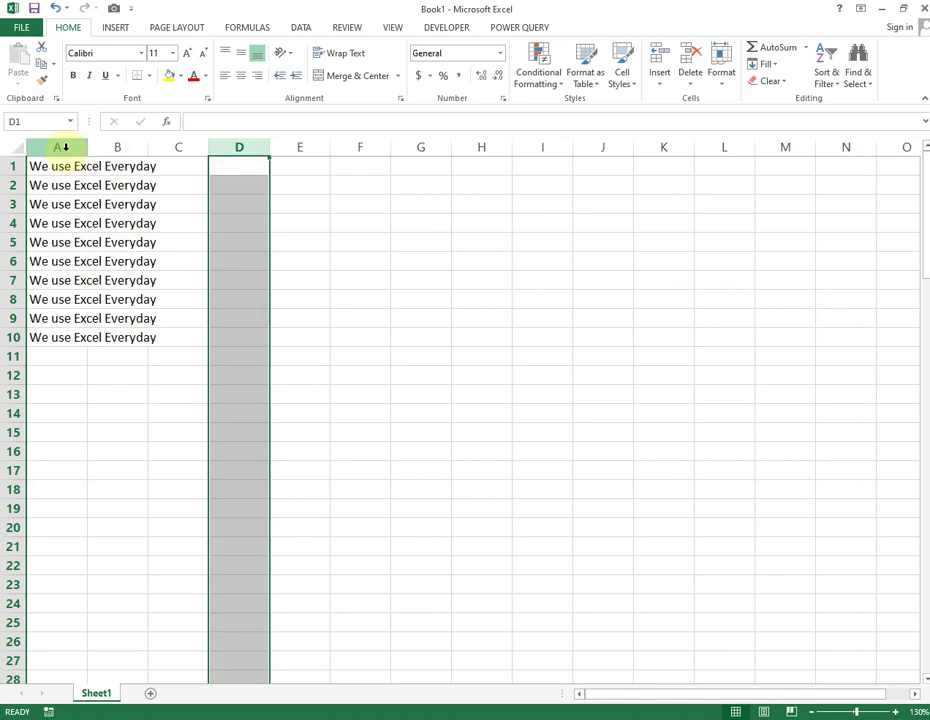
pyautogui.click(420, 147)
pyautogui.click(57, 148)
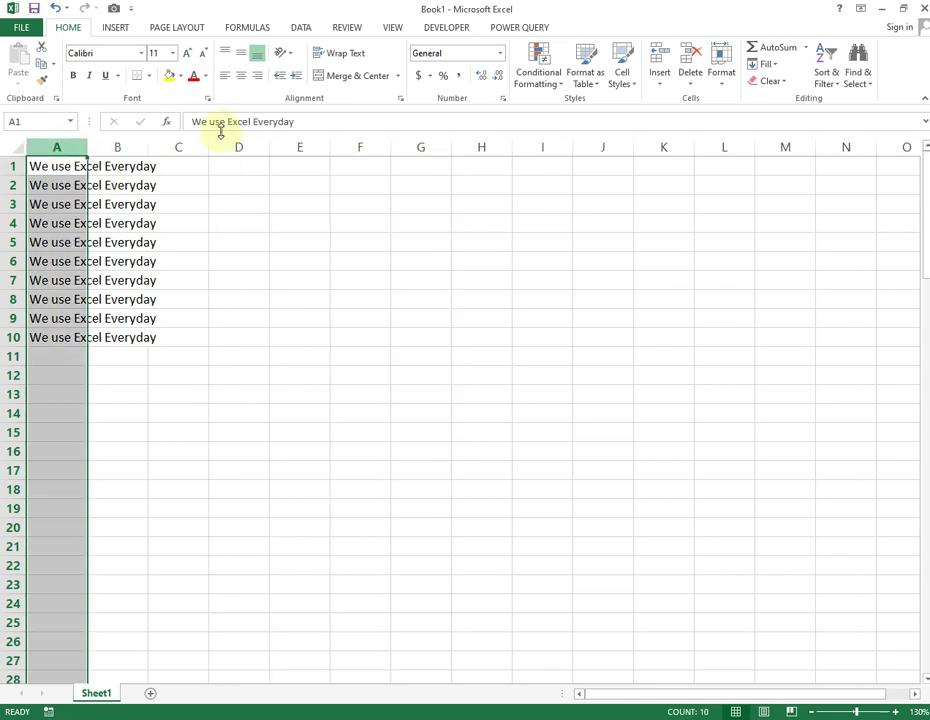
pyautogui.click(664, 148)
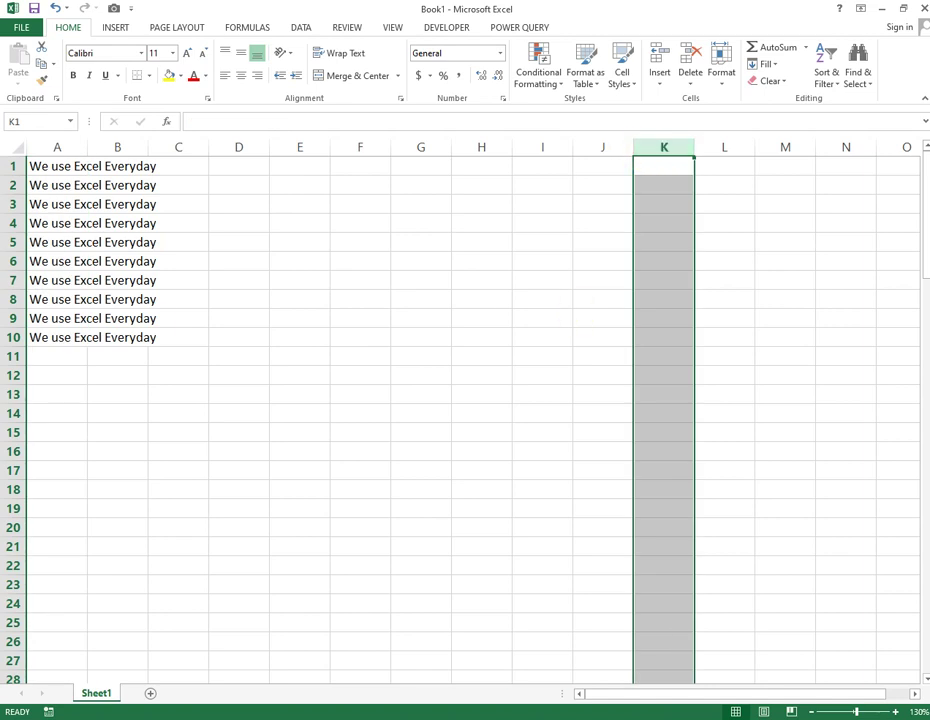
pyautogui.click(58, 167)
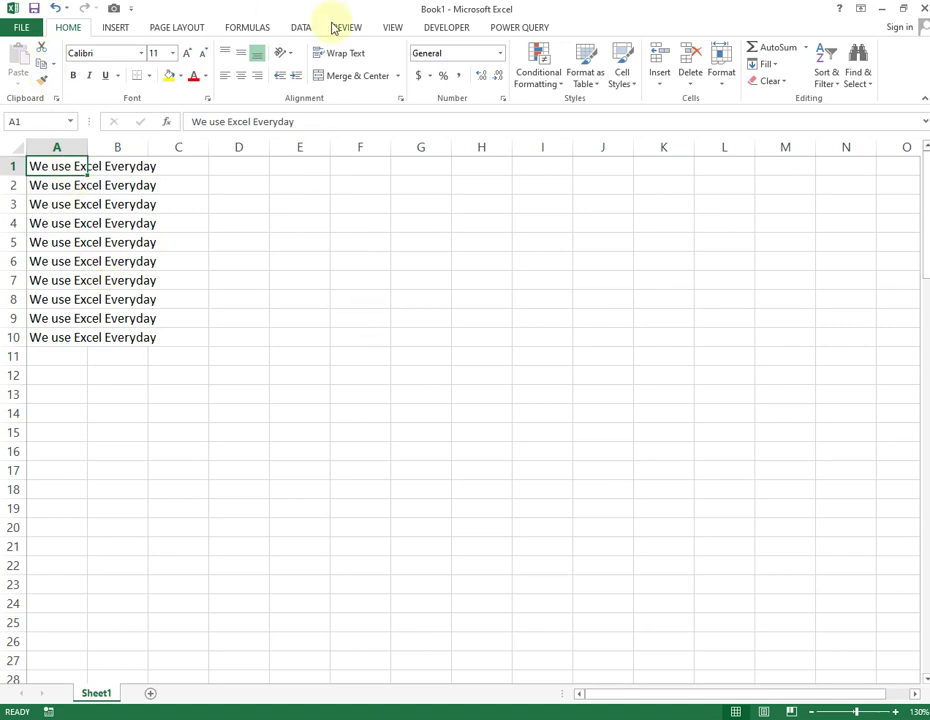
# Step: Show the Developer tab and check its Customize the Ribbon checkbox, cancelling Excel Options unchanged
pyautogui.click(440, 28)
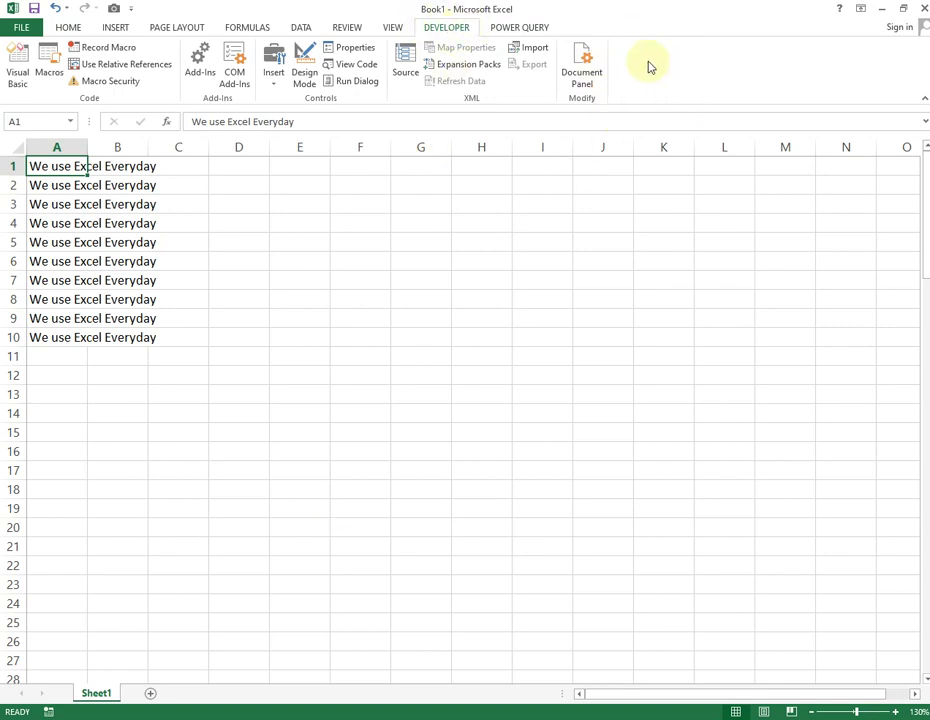
pyautogui.rightClick(645, 56)
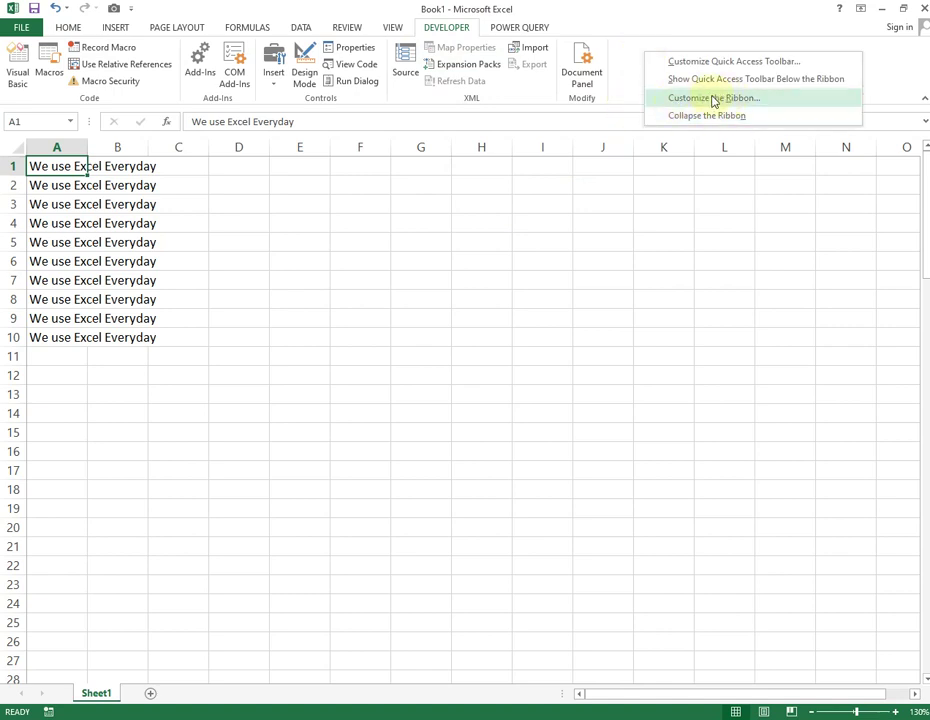
pyautogui.click(714, 101)
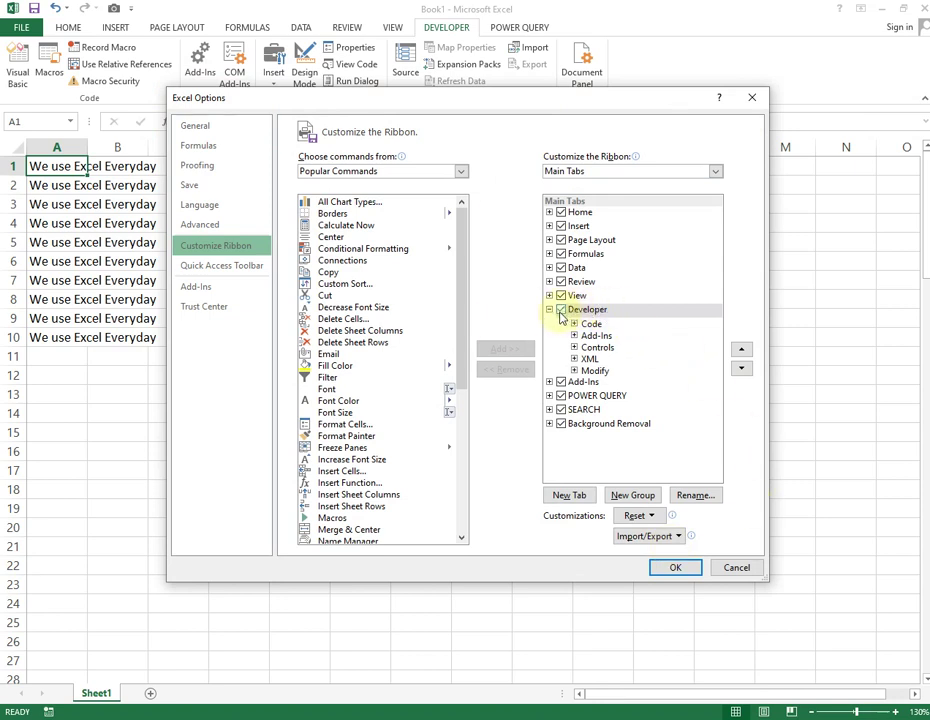
pyautogui.click(563, 311)
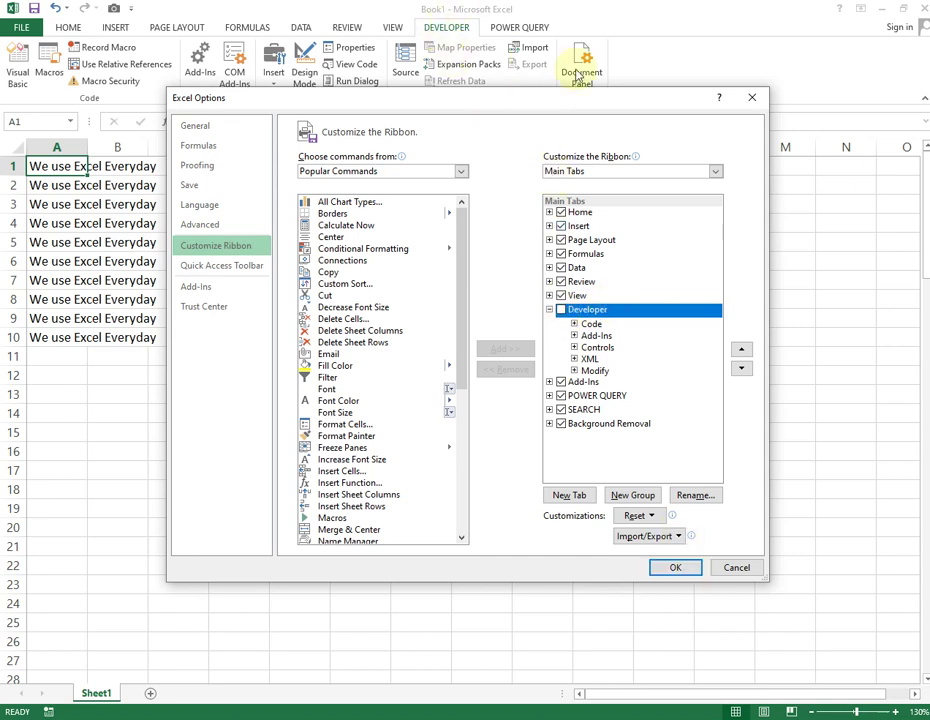
pyautogui.click(562, 313)
pyautogui.click(737, 570)
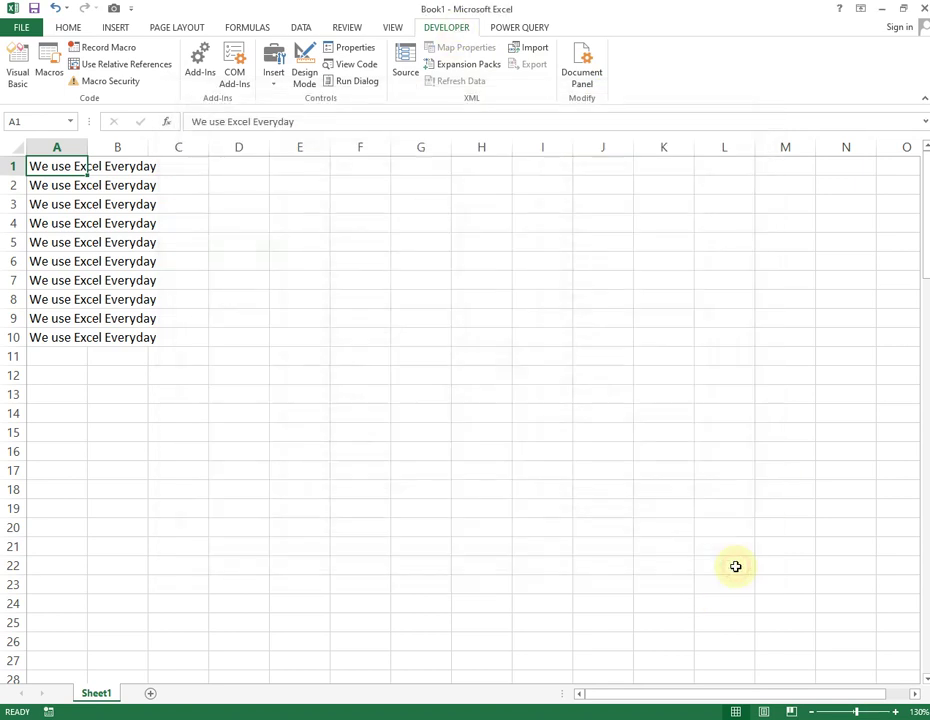
pyautogui.click(410, 337)
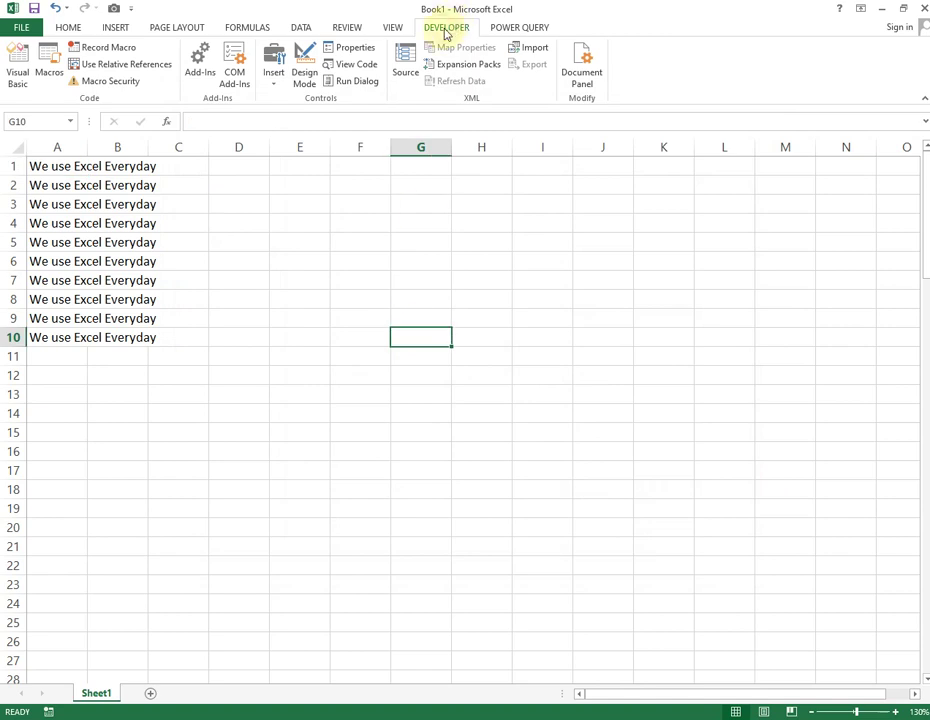
# Step: Open the Visual Basic editor, insert a new Module3 and enlarge its code window
pyautogui.click(20, 70)
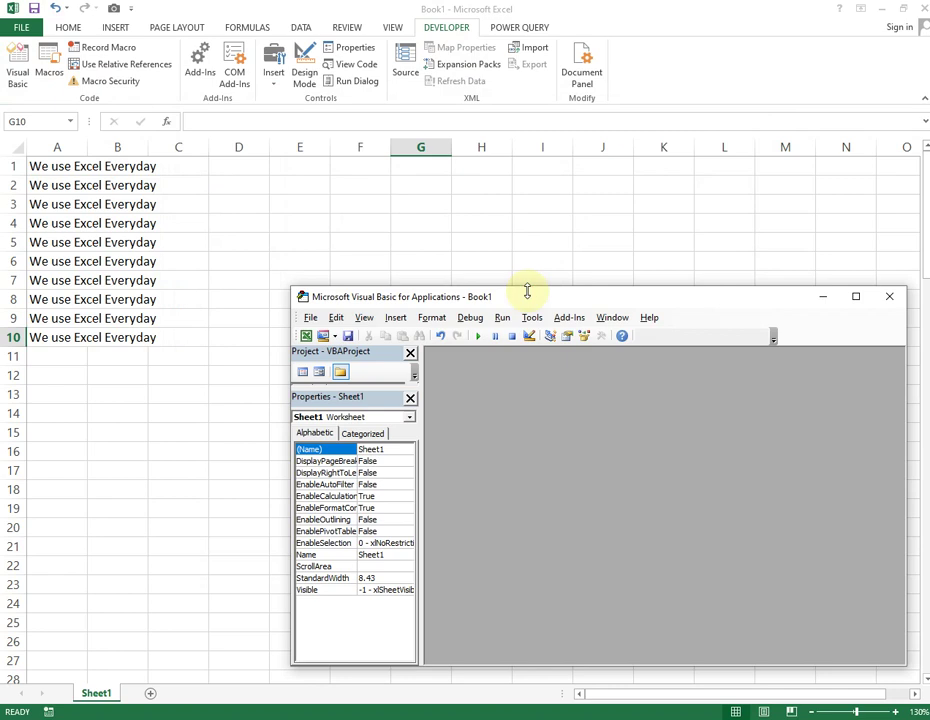
pyautogui.moveTo(527, 291); pyautogui.dragTo(477, 297)
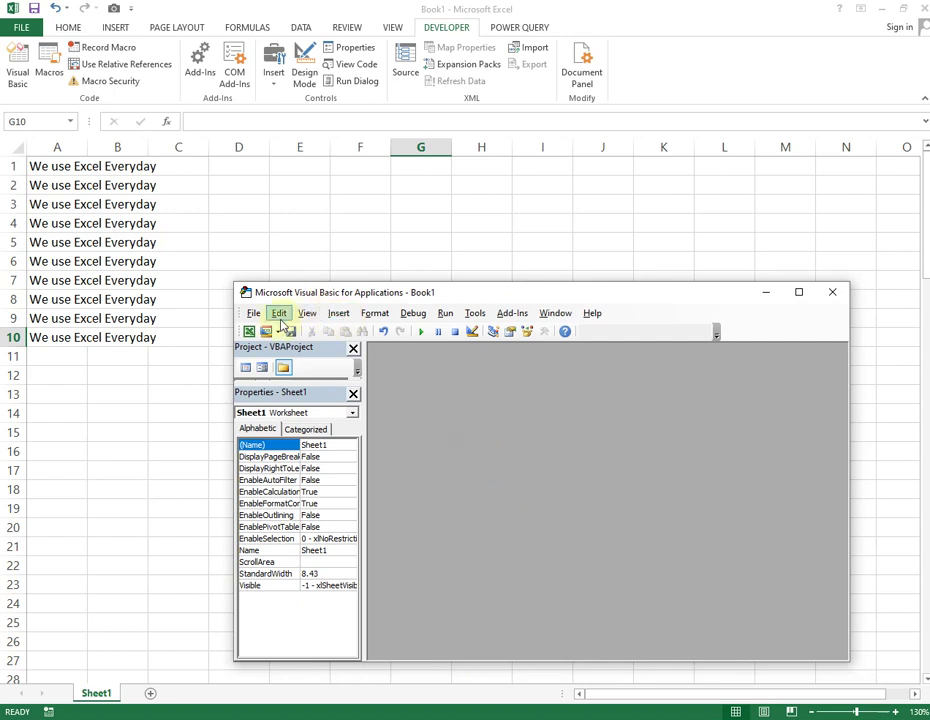
pyautogui.click(339, 316)
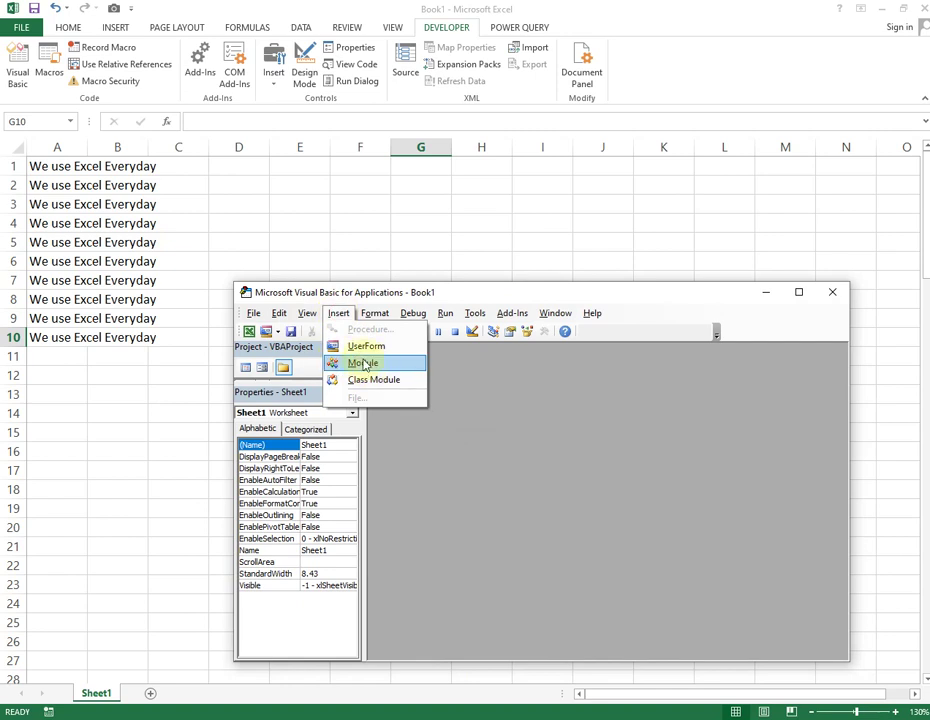
pyautogui.click(364, 364)
pyautogui.moveTo(410, 383); pyautogui.dragTo(372, 350)
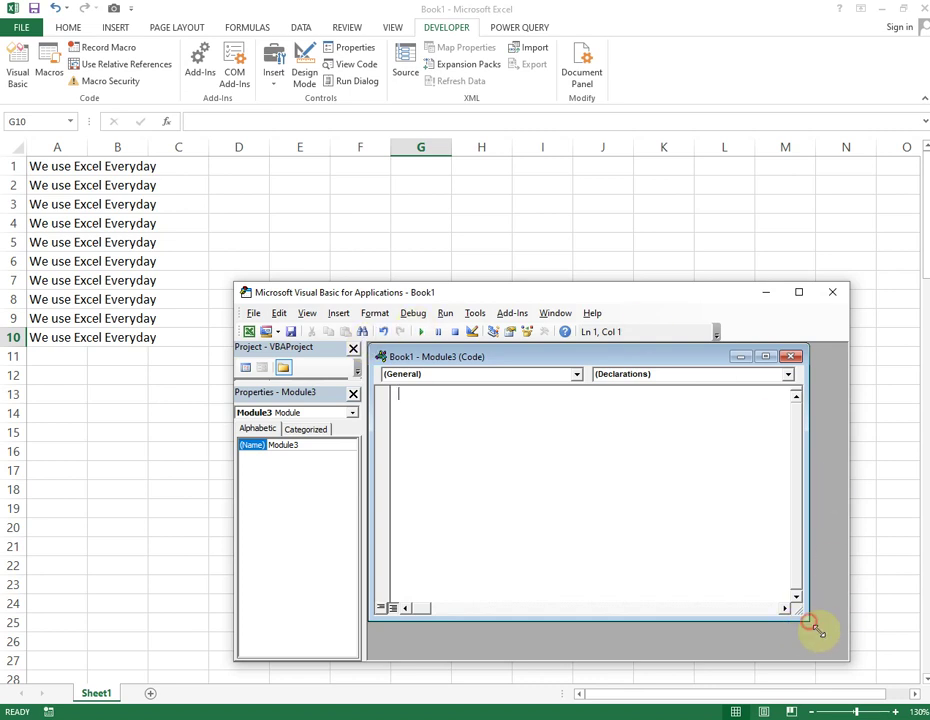
# Step: Declare the Sub Copy_Paste_01() macro in the enlarged Module3 code window
pyautogui.moveTo(812, 624); pyautogui.dragTo(836, 645)
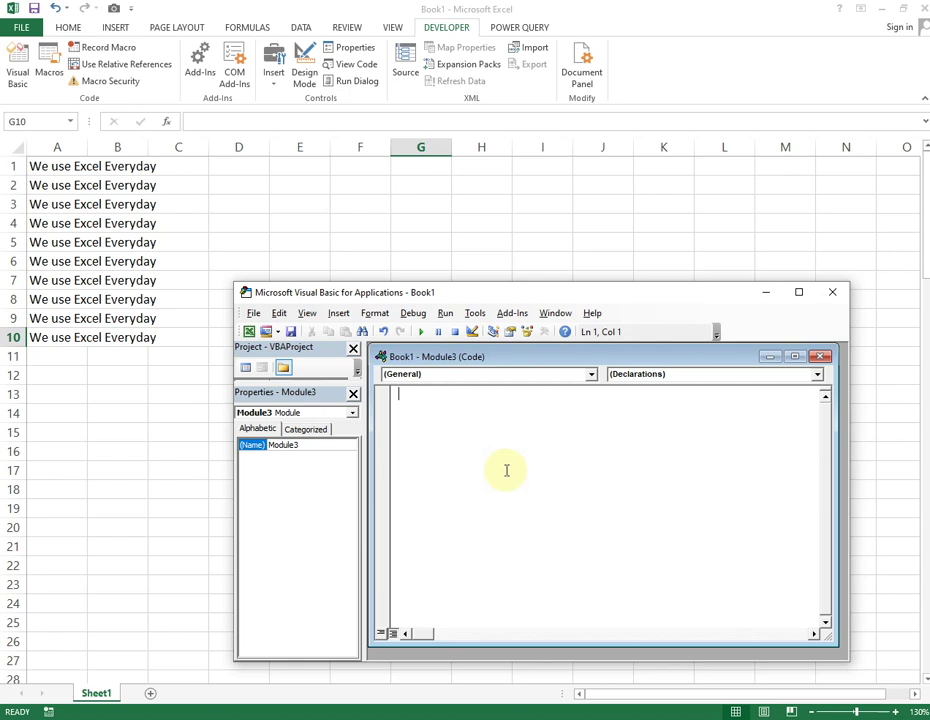
pyautogui.write('Su')
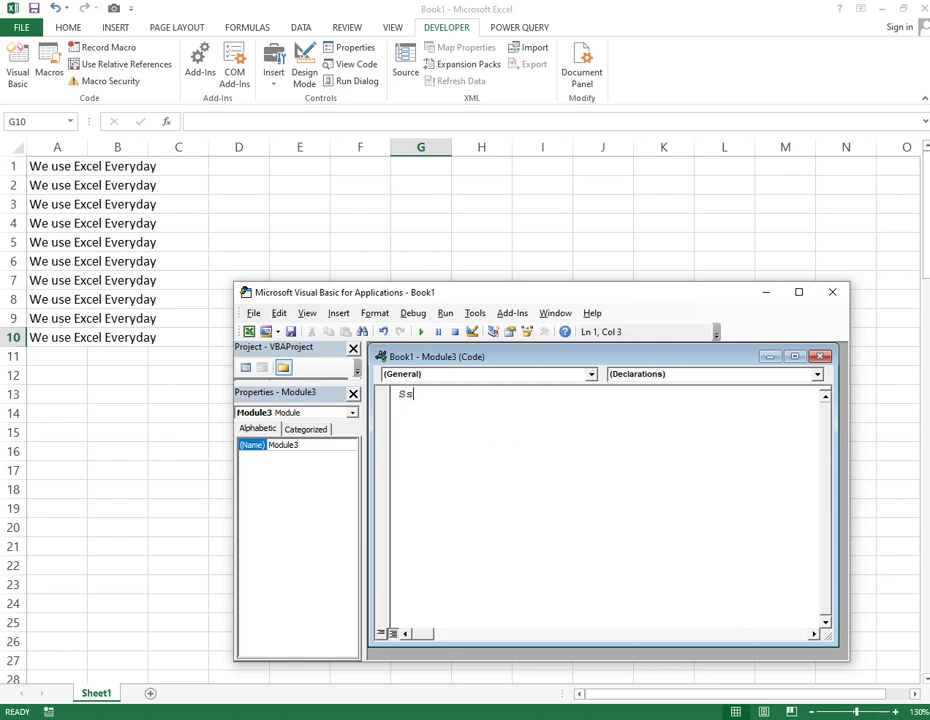
pyautogui.write('b')
pyautogui.write('ub')
pyautogui.write('Copy_Paste_01')
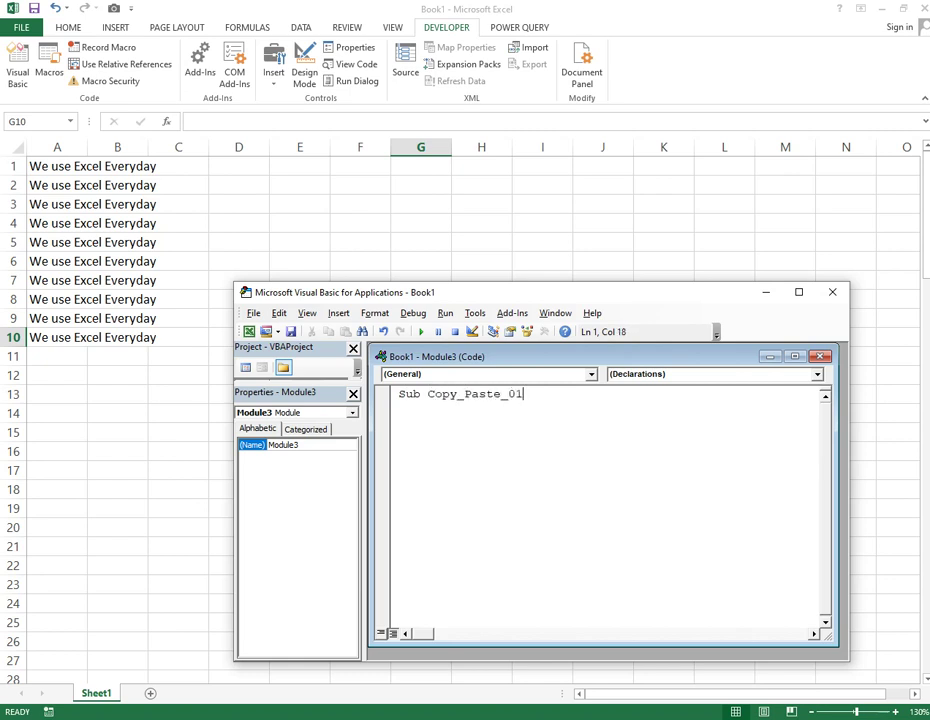
pyautogui.press('Return')
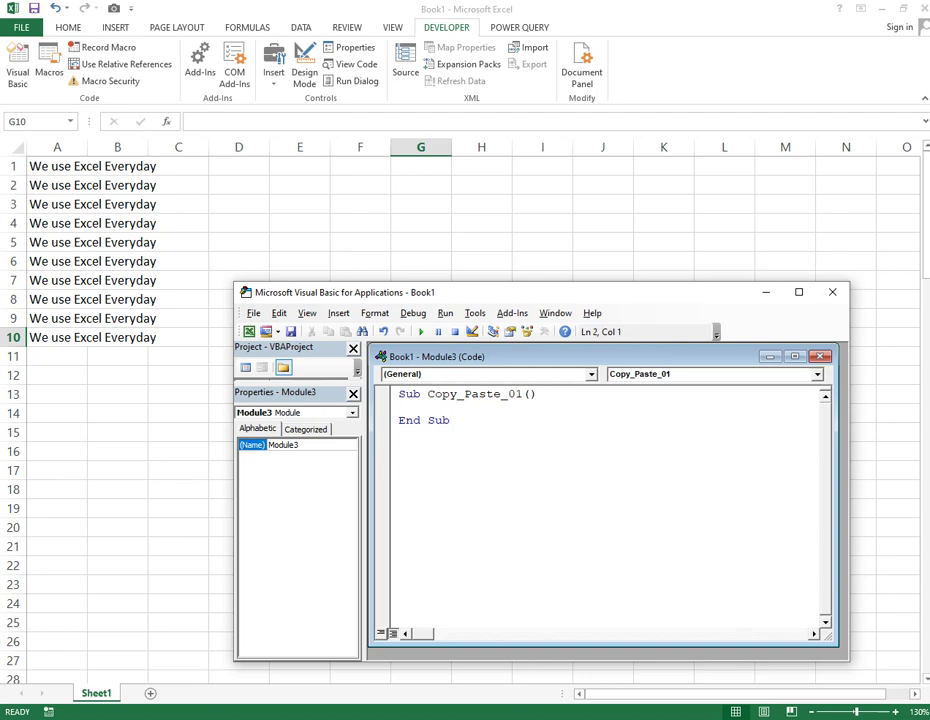
pyautogui.moveTo(507, 394); pyautogui.dragTo(550, 394)
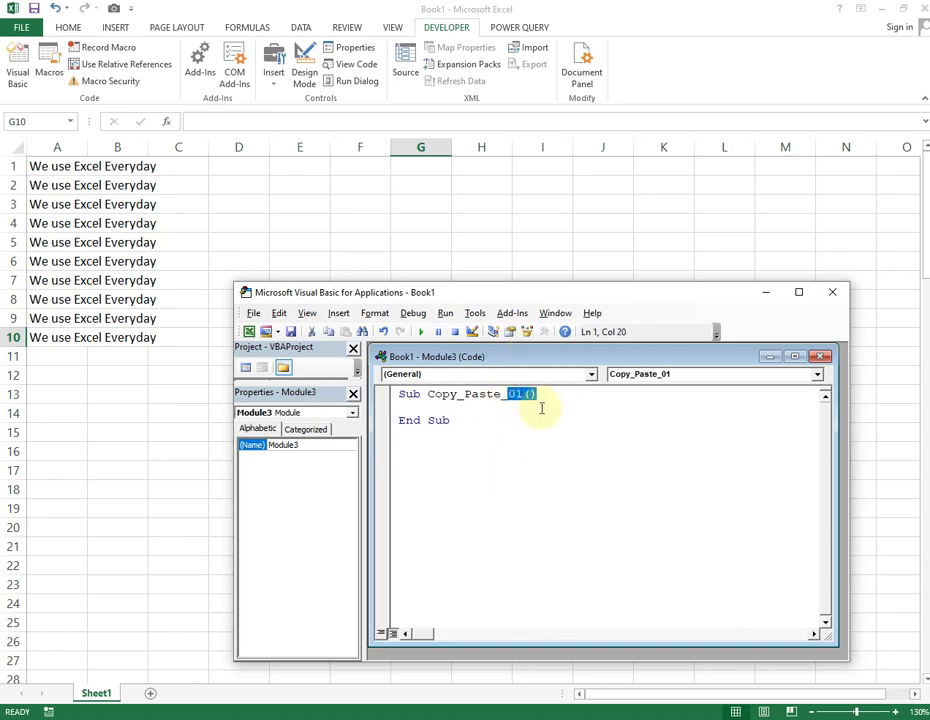
# Step: Add the comment 'Range.copy inside Copy_Paste_01, followed by two blank lines
pyautogui.click(541, 408)
pyautogui.press('Return')
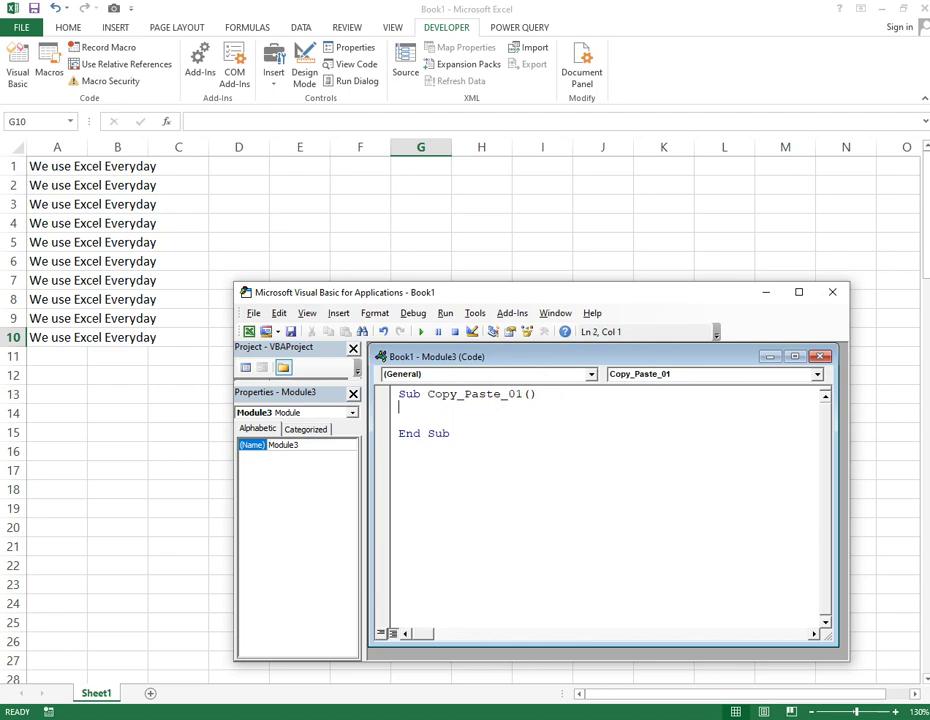
pyautogui.write("'Range.")
pyautogui.write('copy')
pyautogui.press('Return')
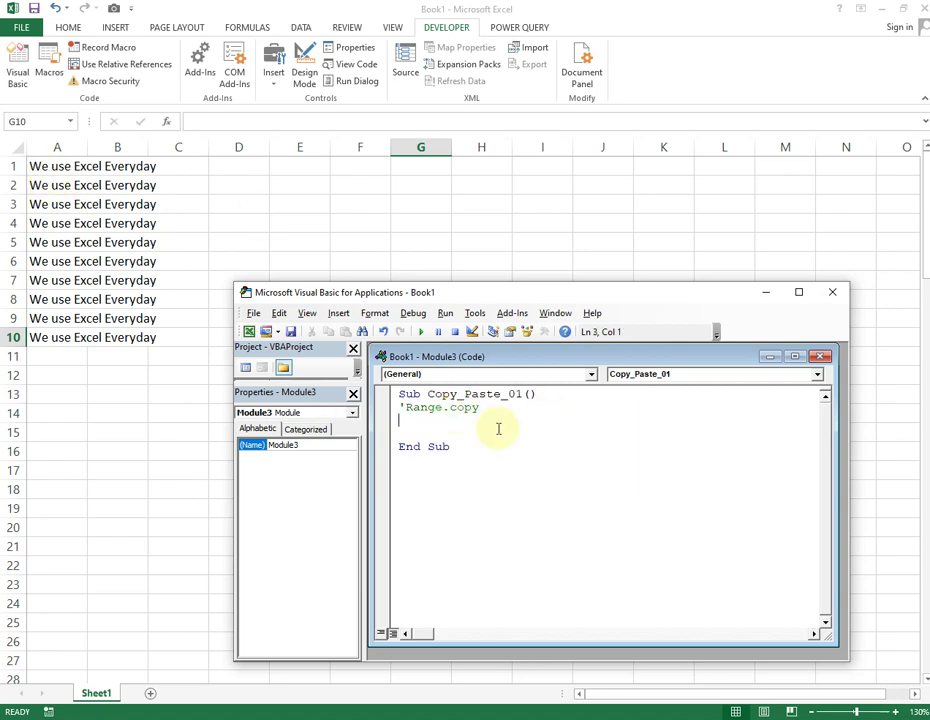
pyautogui.press('Return')
pyautogui.write('Ra')
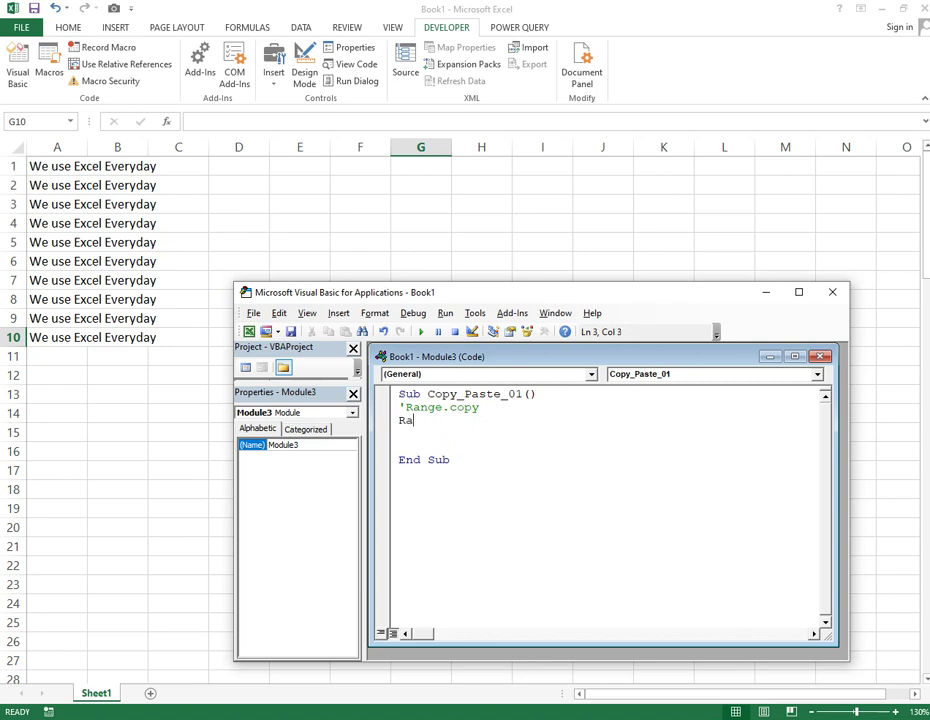
# Step: Write Range("A1:A10").Copy on the blank line, completing Copy with IntelliSense
pyautogui.write('nge(')
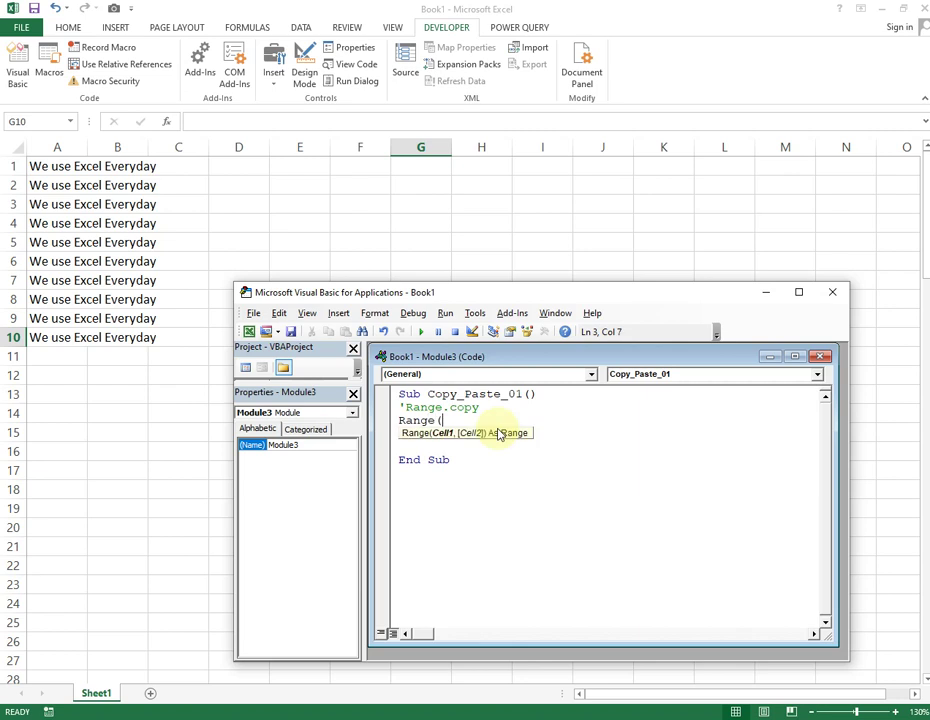
pyautogui.write('"A1:A1')
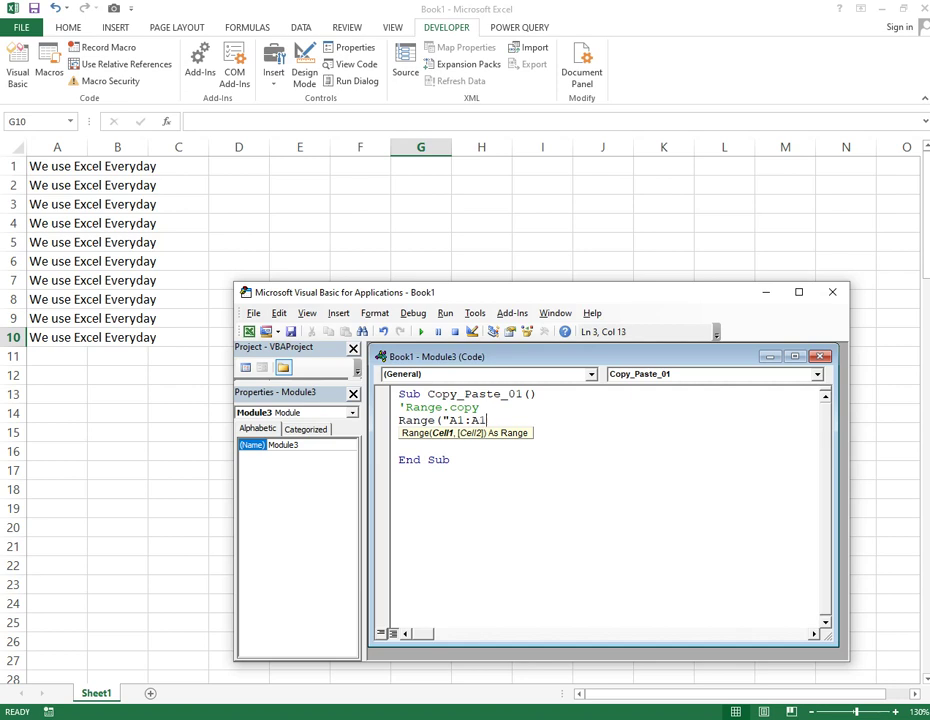
pyautogui.write('0").')
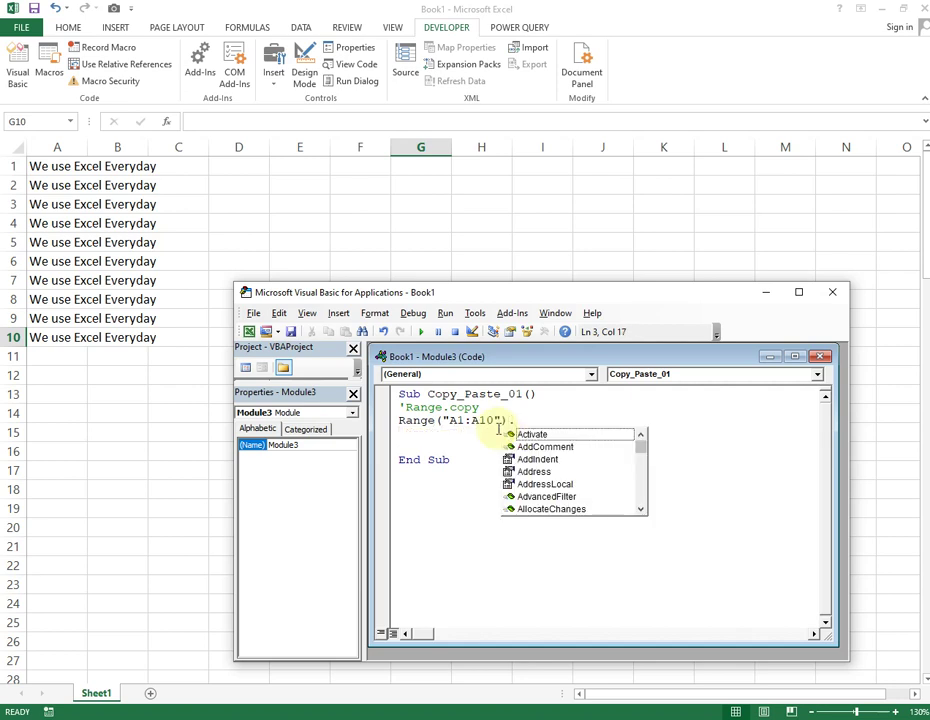
pyautogui.write('copy')
pyautogui.press('Tab')
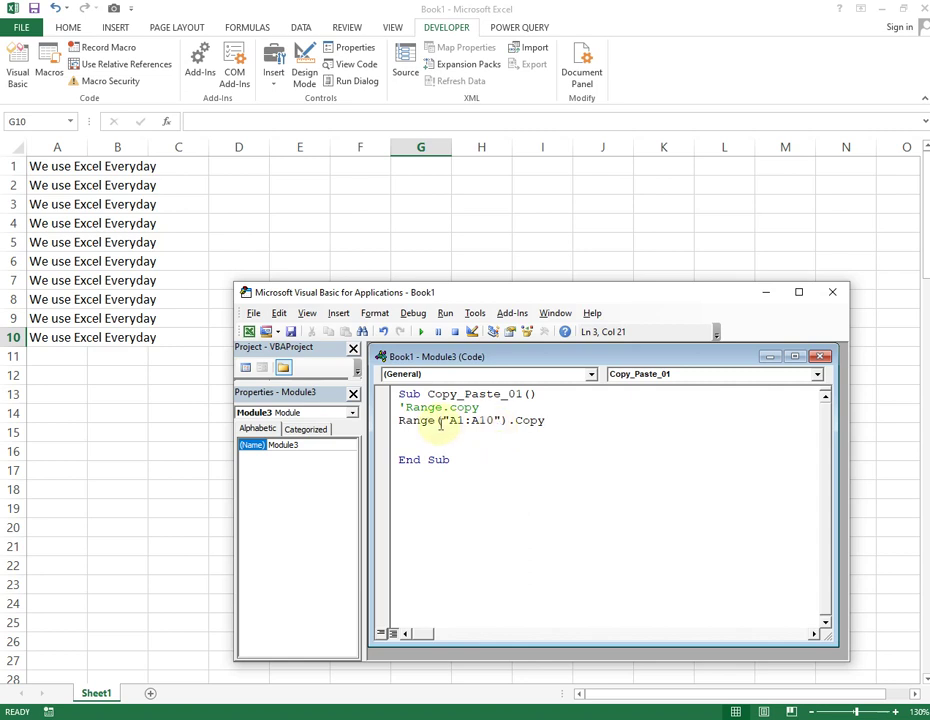
pyautogui.moveTo(448, 421); pyautogui.dragTo(495, 422)
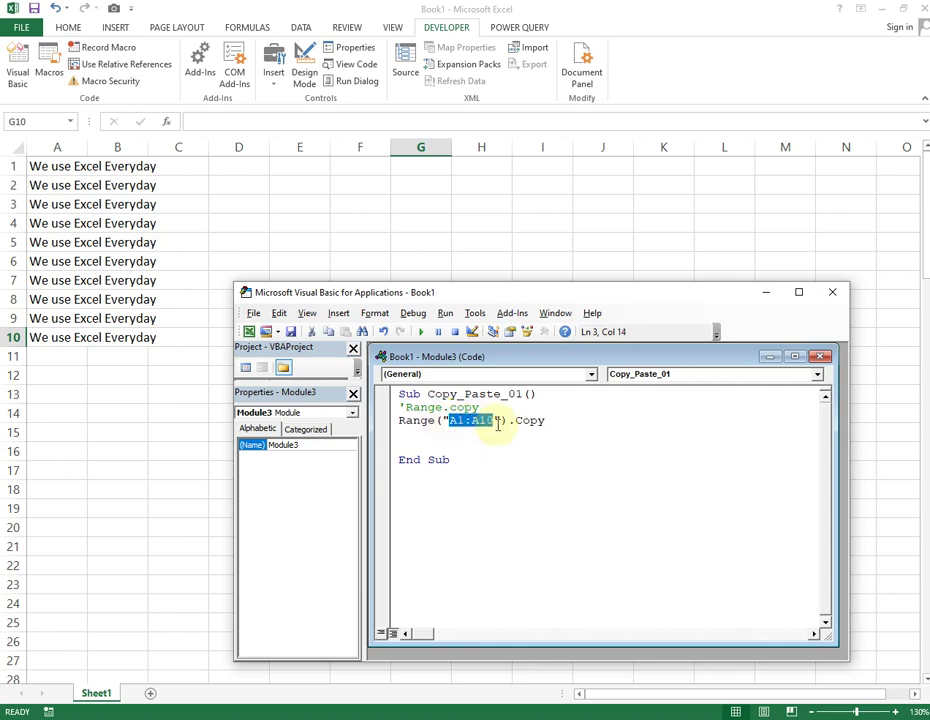
pyautogui.click(576, 423)
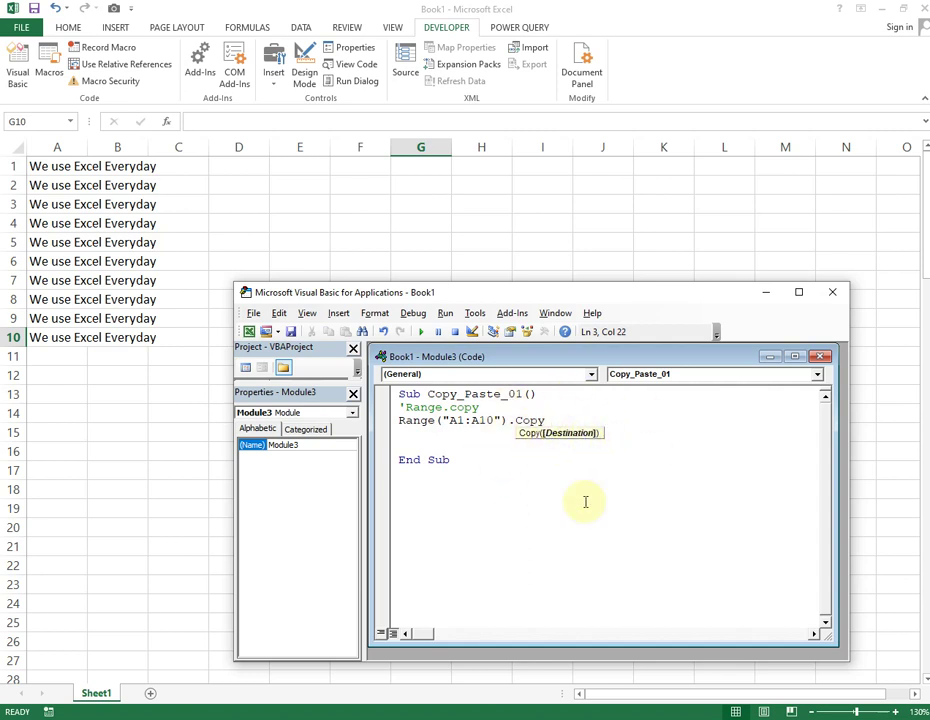
# Step: Finish the line with Destination:=Range("D1") and start stepping through Copy_Paste_01 with F8
pyautogui.write('Desti')
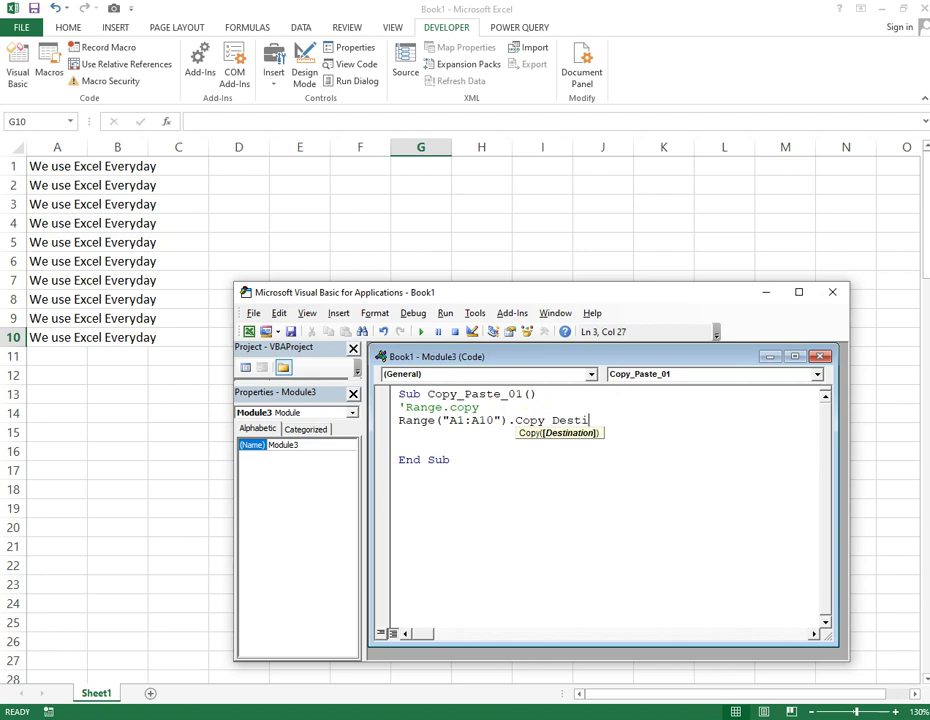
pyautogui.write('nation:=')
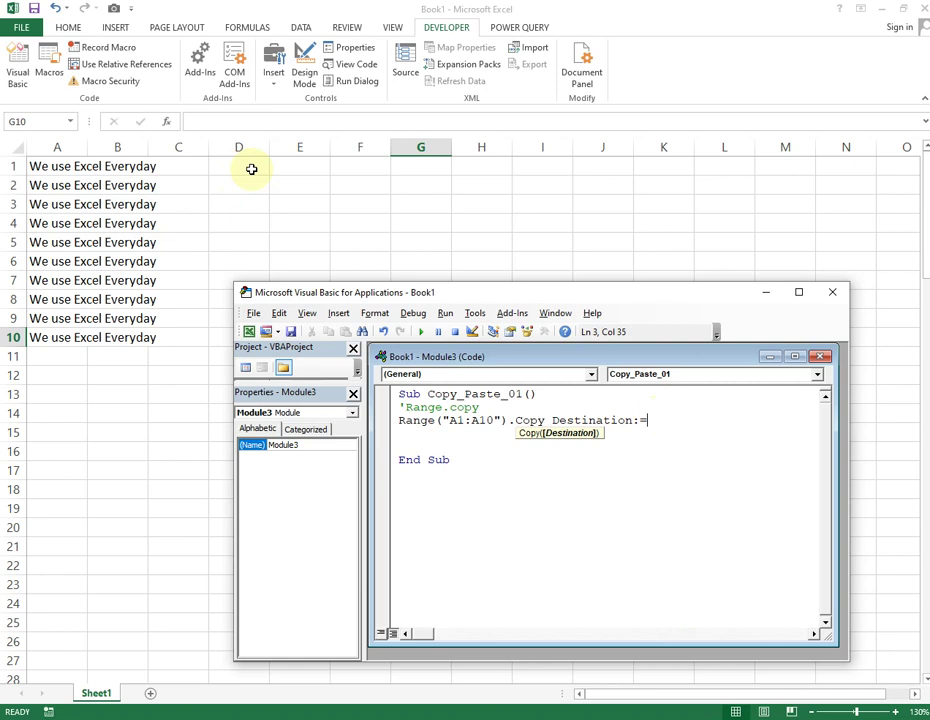
pyautogui.write('R')
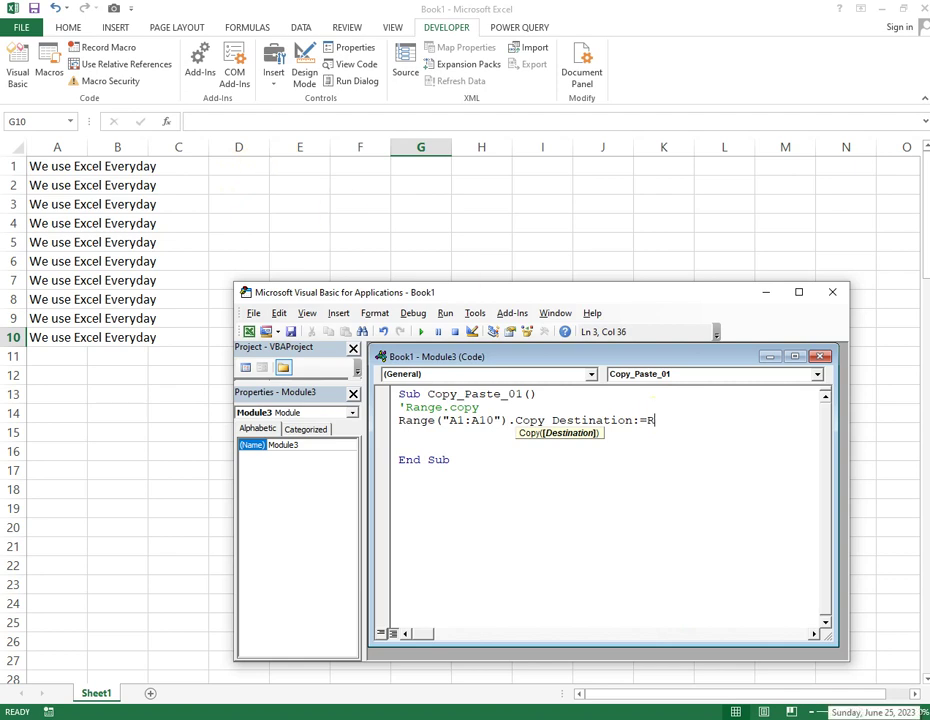
pyautogui.write('ange("D1')
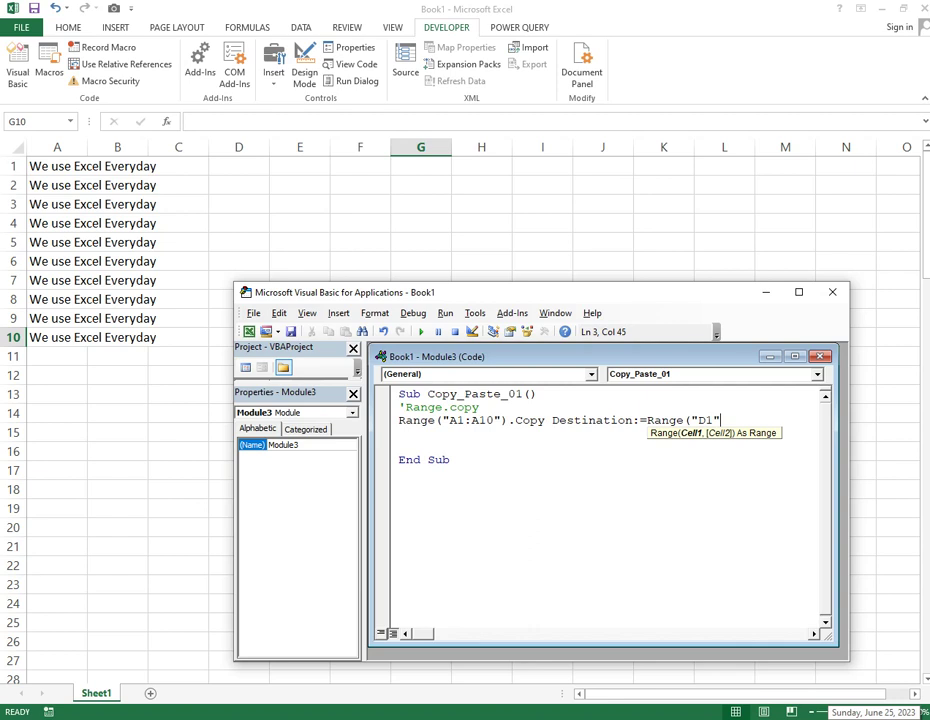
pyautogui.write(')')
pyautogui.press('Down')
pyautogui.press('Up')
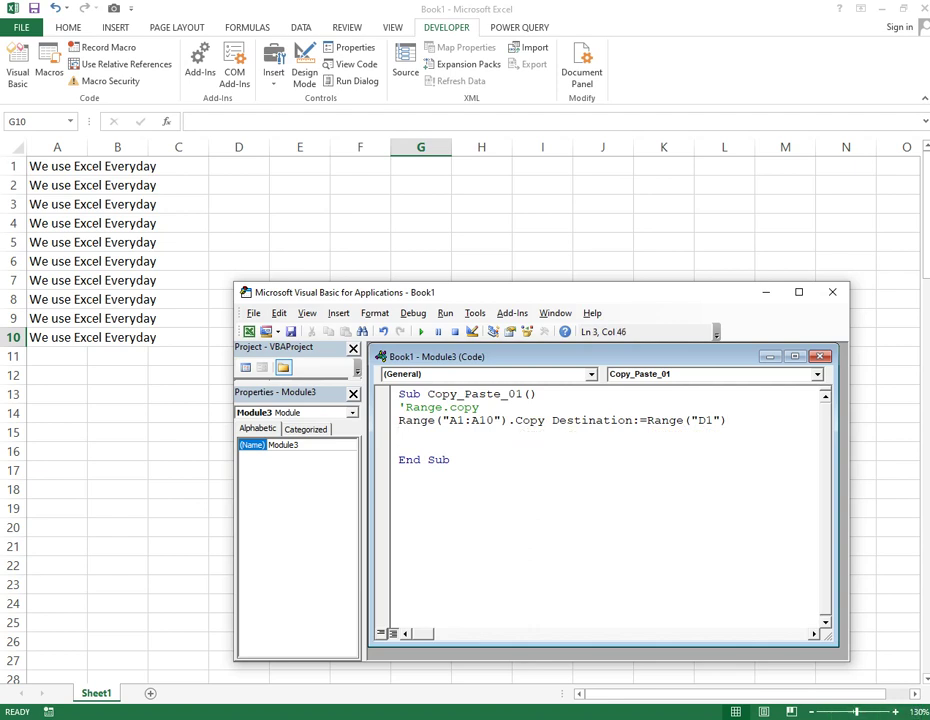
pyautogui.click(573, 394)
pyautogui.press('F8')
pyautogui.press('F8')
pyautogui.press('F8')
pyautogui.press('F8')
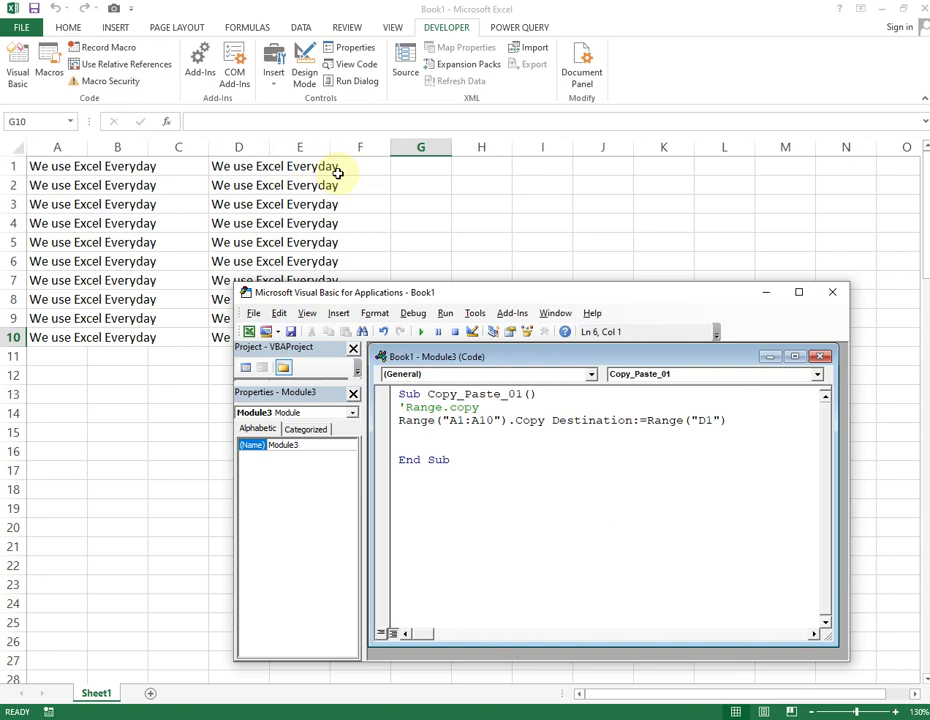
# Step: Highlight the Copy Destination code, then select the Sub Copy_Paste_01() header line
pyautogui.moveTo(743, 421); pyautogui.dragTo(388, 421)
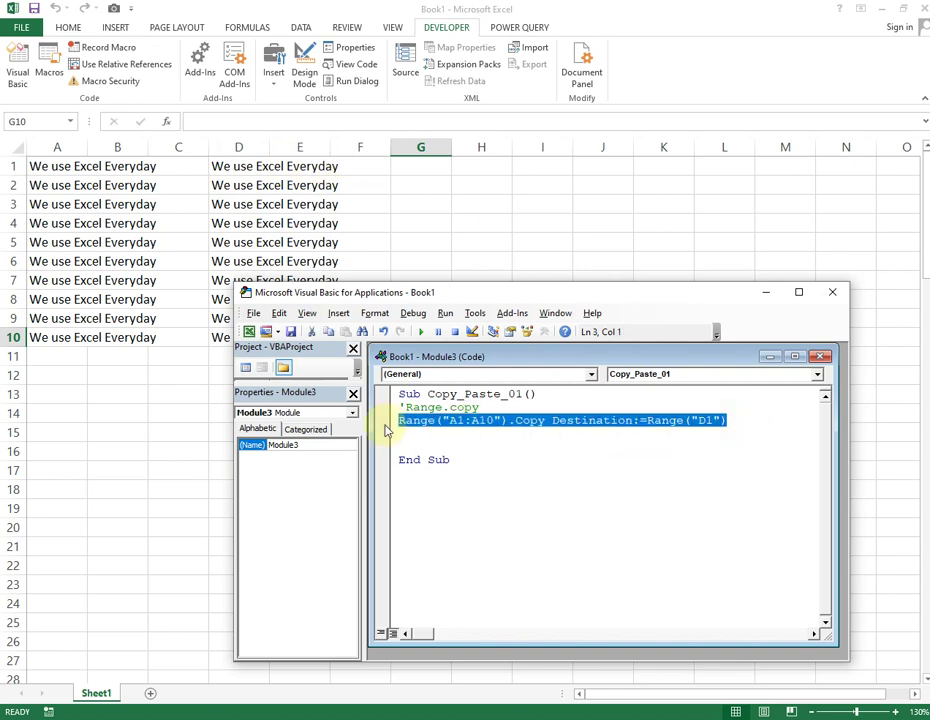
pyautogui.click(577, 398)
pyautogui.hotkey('shift', 'Home')
pyautogui.hotkey('ctrl', 'c')
pyautogui.press('Down')
pyautogui.press('Down')
pyautogui.press('Down')
pyautogui.press('Down')
pyautogui.press('Down')
pyautogui.press('Down')
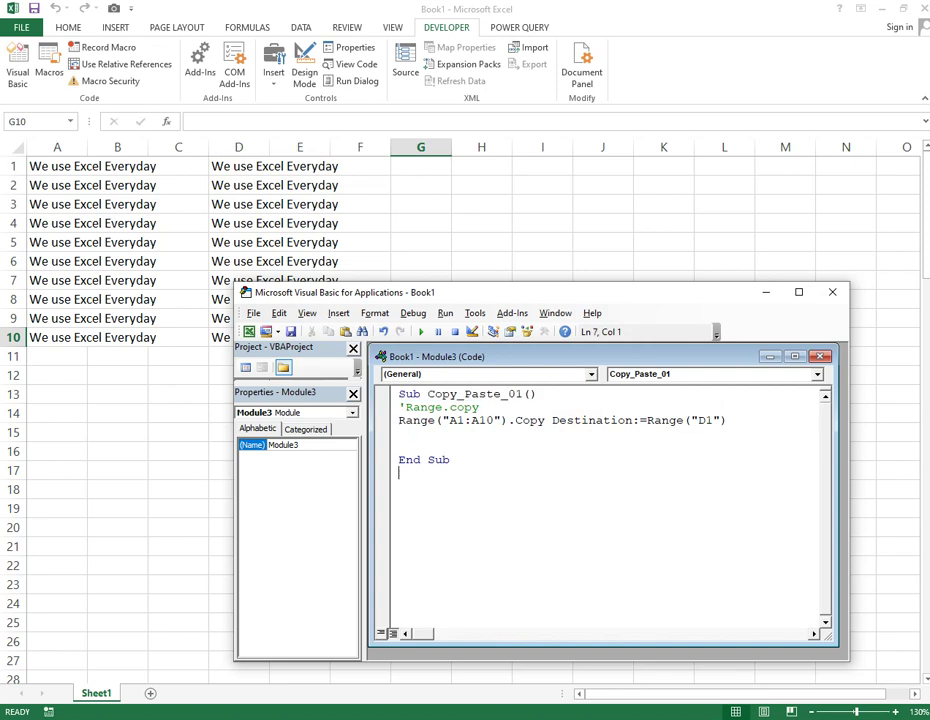
# Step: Paste the header below End Sub as Sub Copy_Paste_02() and add the comment 'Destination=Source
pyautogui.hotkey('ctrl', 'v')
pyautogui.press('Left')
pyautogui.press('Left')
pyautogui.press('Left')
pyautogui.write('2')
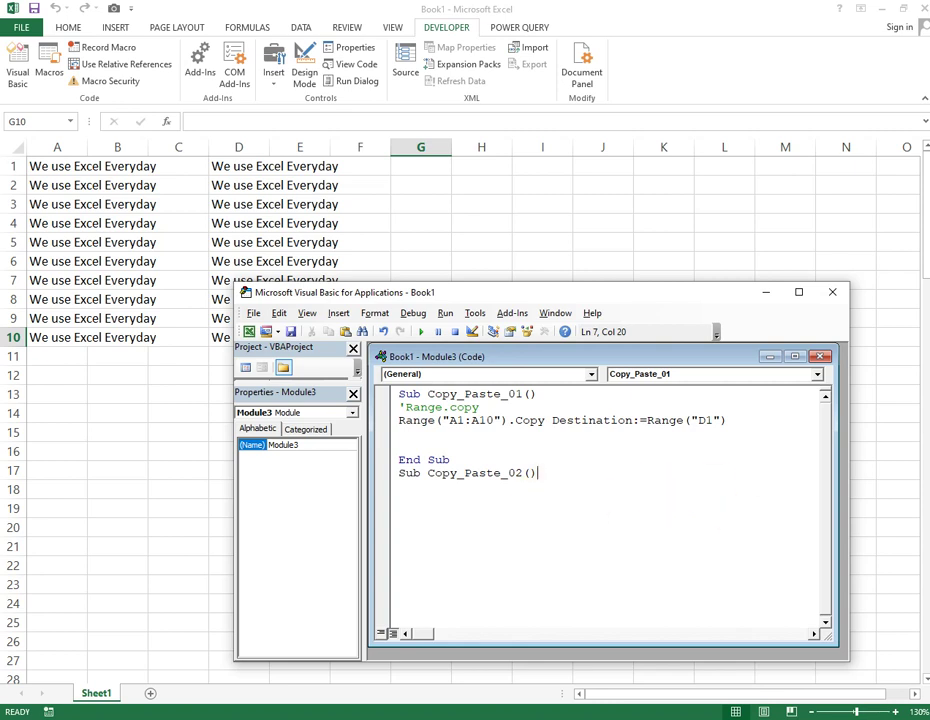
pyautogui.press('Return')
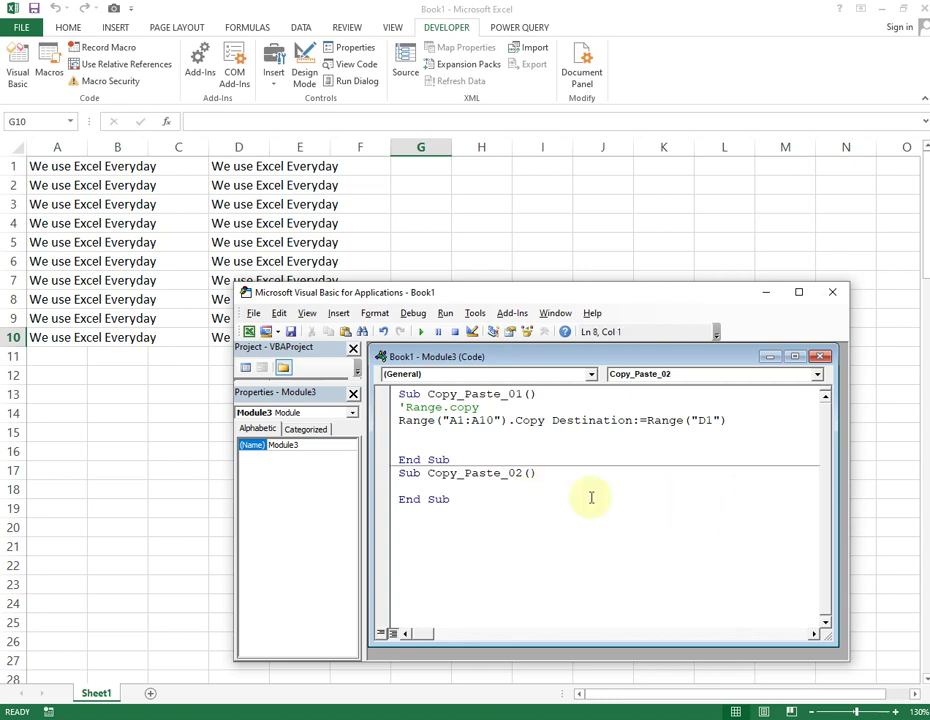
pyautogui.write("'")
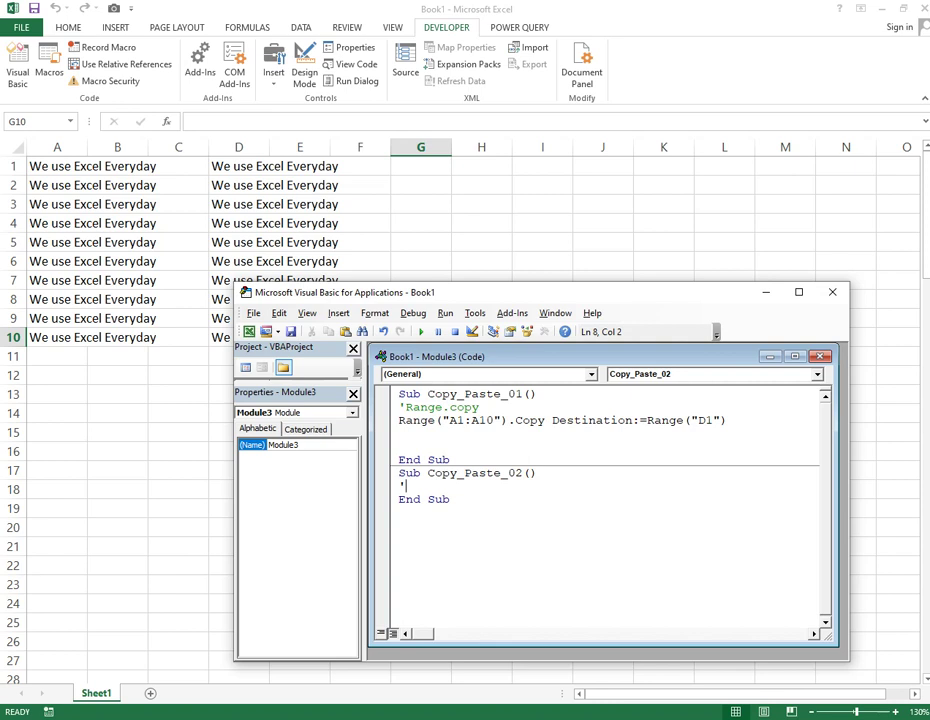
pyautogui.write('Destination=')
pyautogui.write('S')
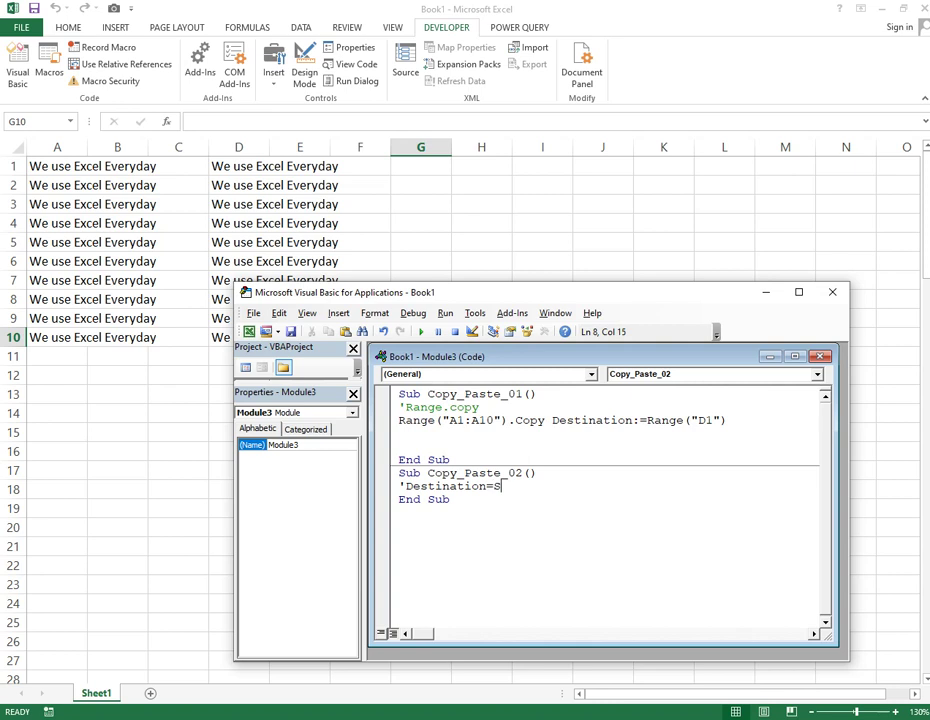
pyautogui.write('ource')
pyautogui.press('Return')
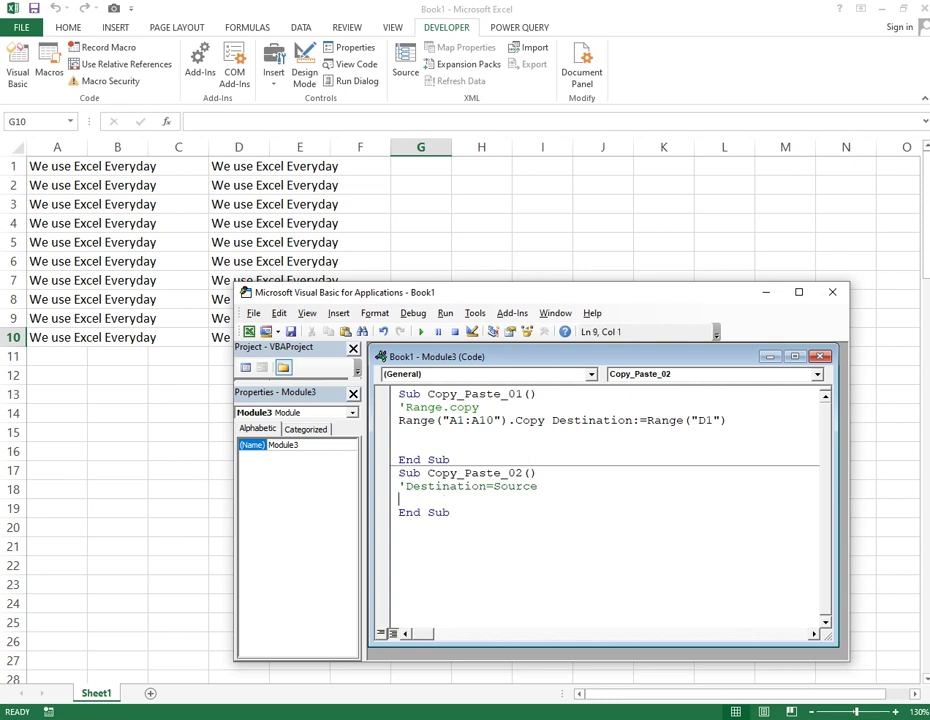
pyautogui.press('Return')
pyautogui.press('Up')
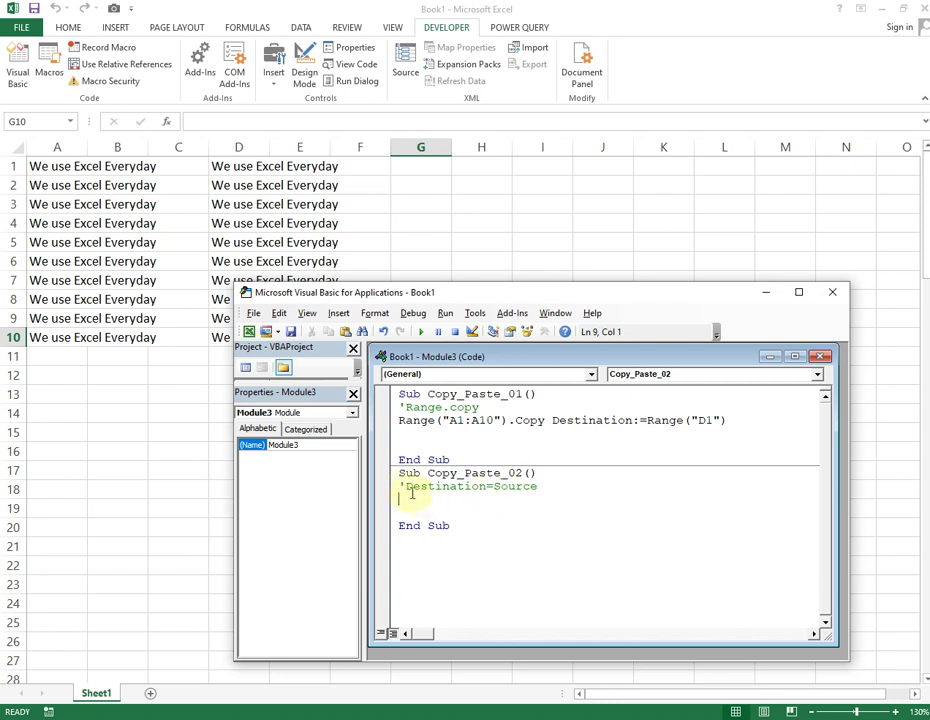
pyautogui.moveTo(406, 486); pyautogui.dragTo(484, 488)
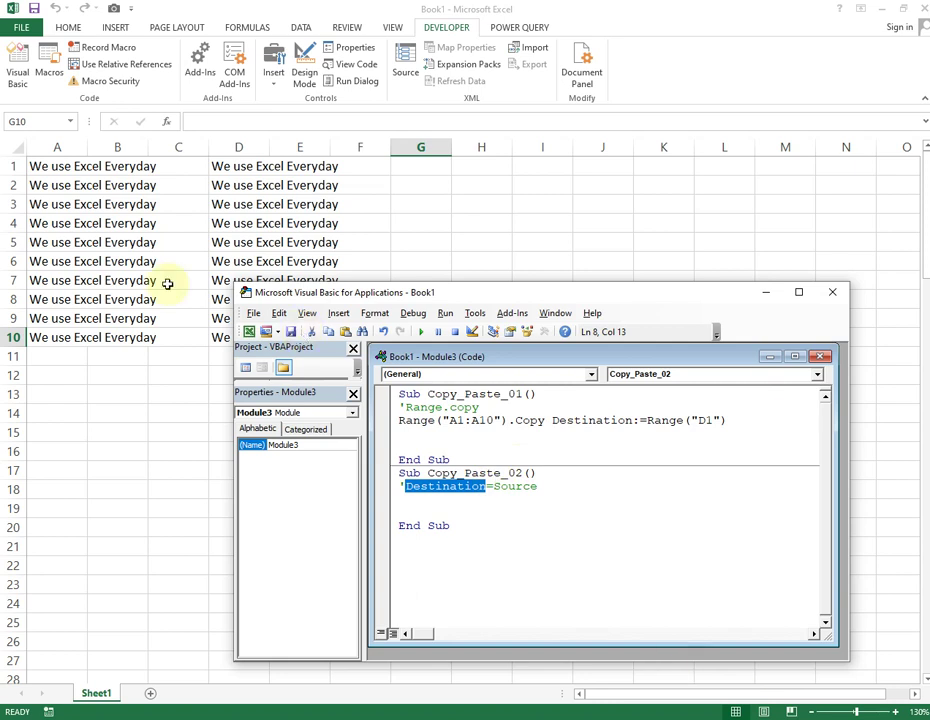
# Step: On the sheet, select source A1:A10 and example destination H1:H10, then return to line 9 in the editor
pyautogui.click(38, 167)
pyautogui.moveTo(41, 186); pyautogui.dragTo(40, 339)
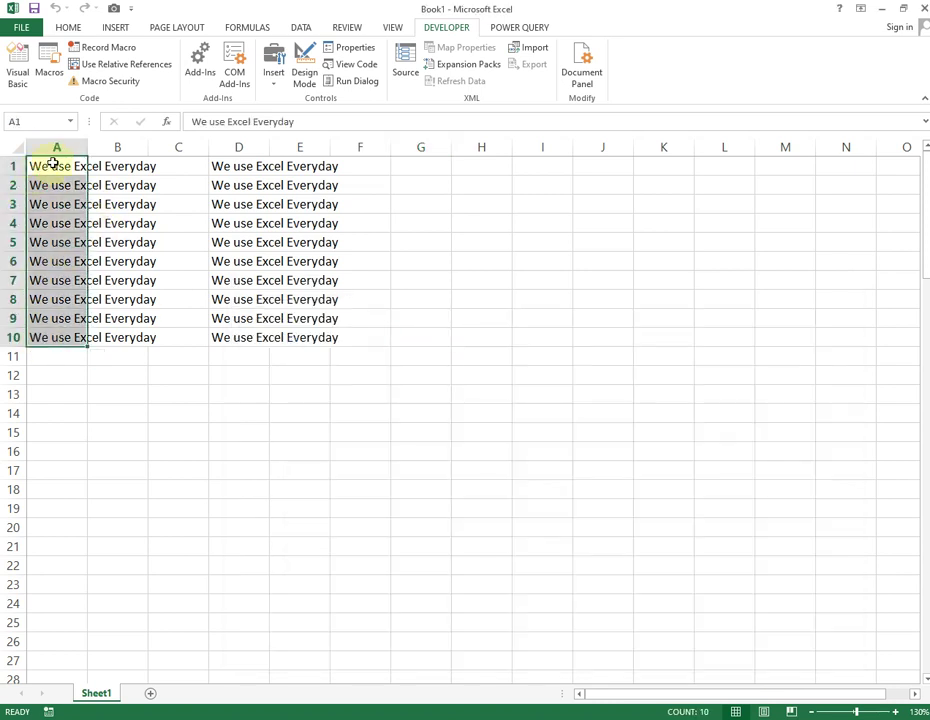
pyautogui.moveTo(487, 169); pyautogui.dragTo(484, 330)
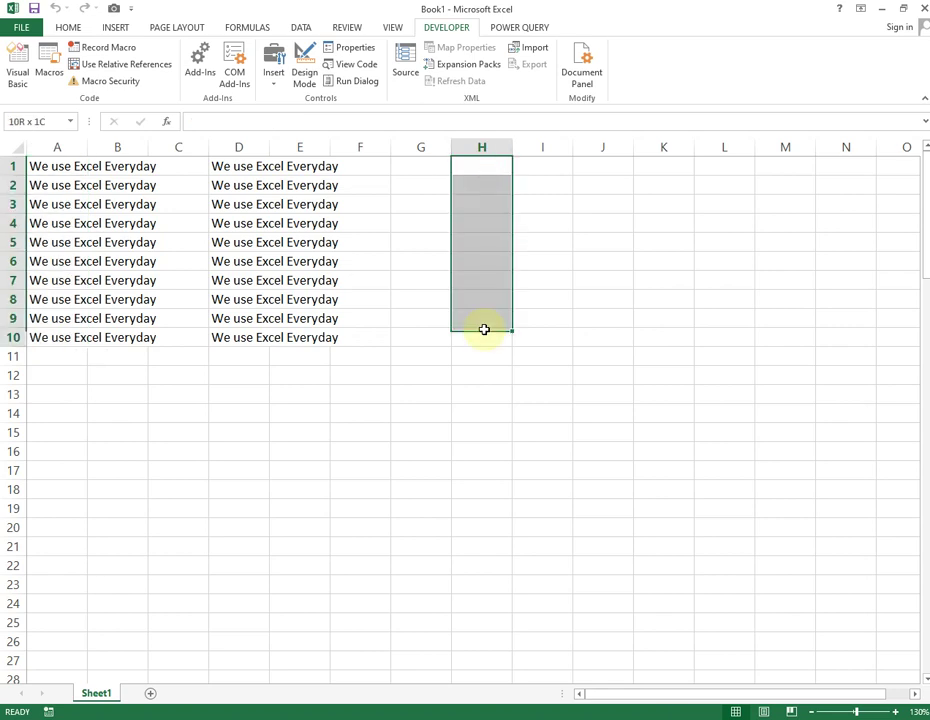
pyautogui.click(75, 223)
pyautogui.moveTo(483, 716)
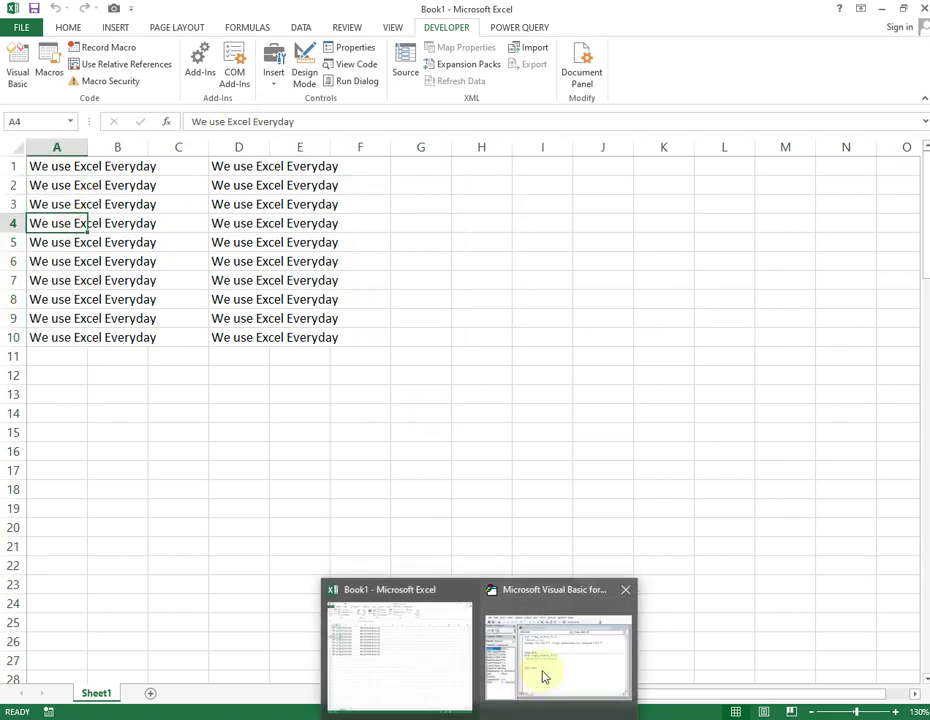
pyautogui.click(540, 679)
pyautogui.click(556, 499)
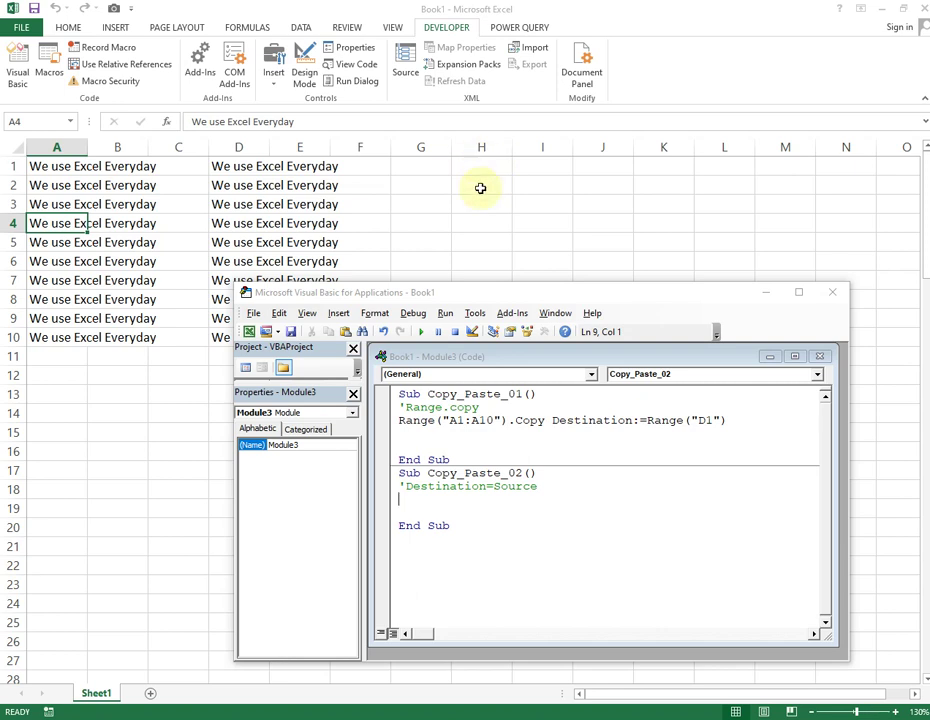
# Step: Write Range("H1:H10") = Range("A1:A10").Value in Copy_Paste_02 and begin stepping through it with F8
pyautogui.write('Range("')
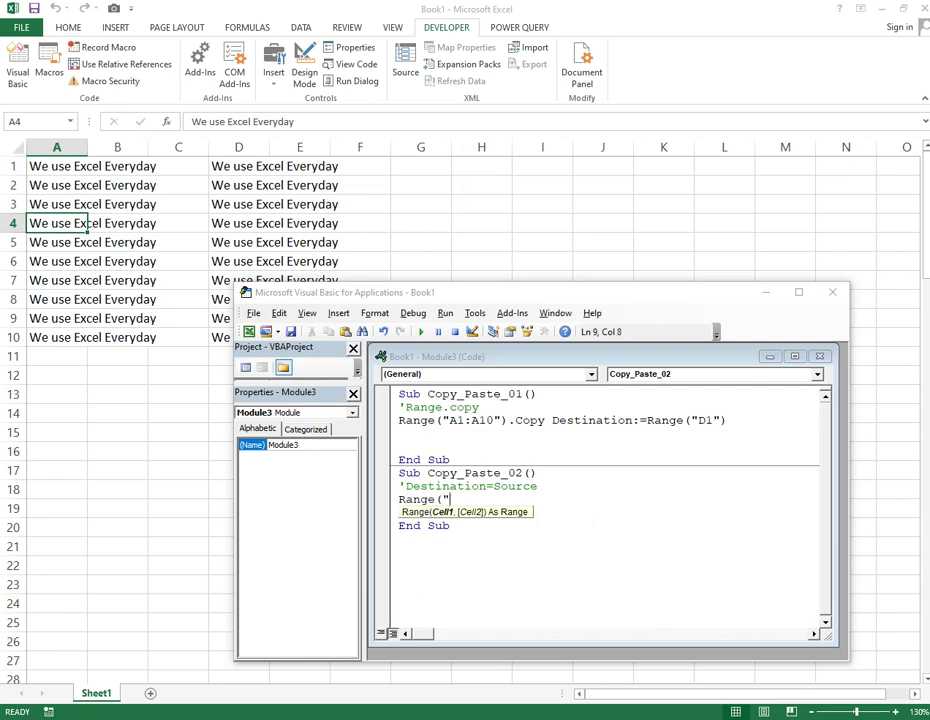
pyautogui.write('1')
pyautogui.write('H')
pyautogui.write('0")')
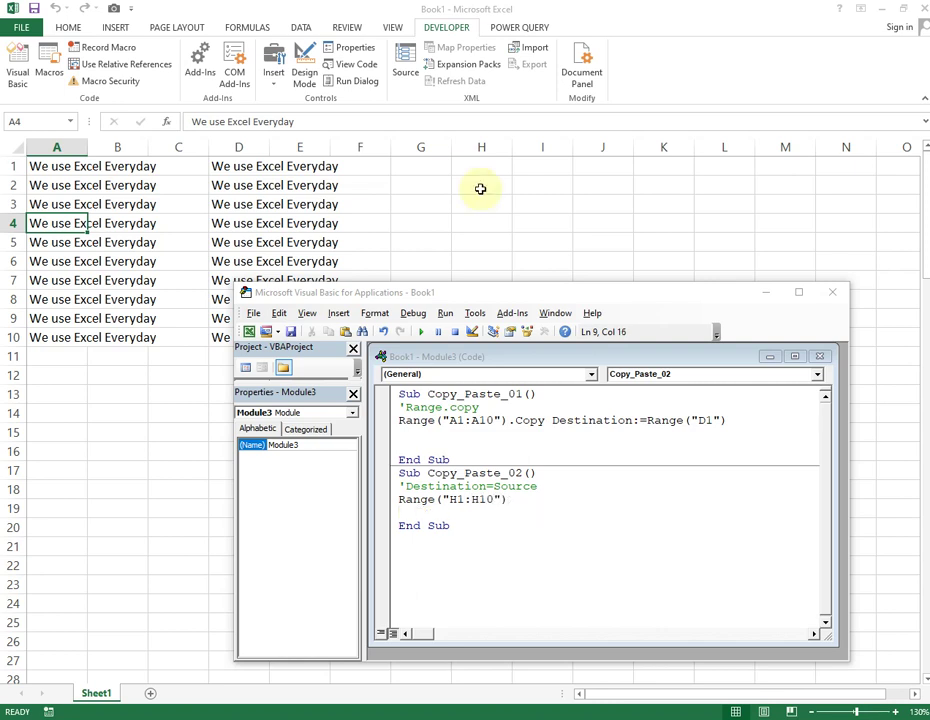
pyautogui.write('=Rang')
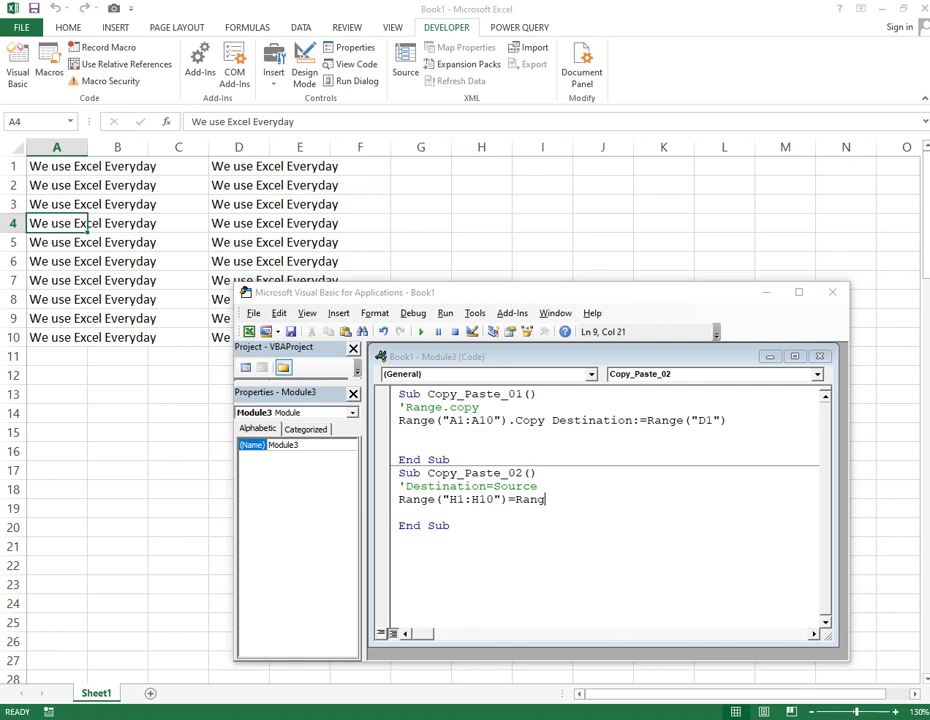
pyautogui.write('e(')
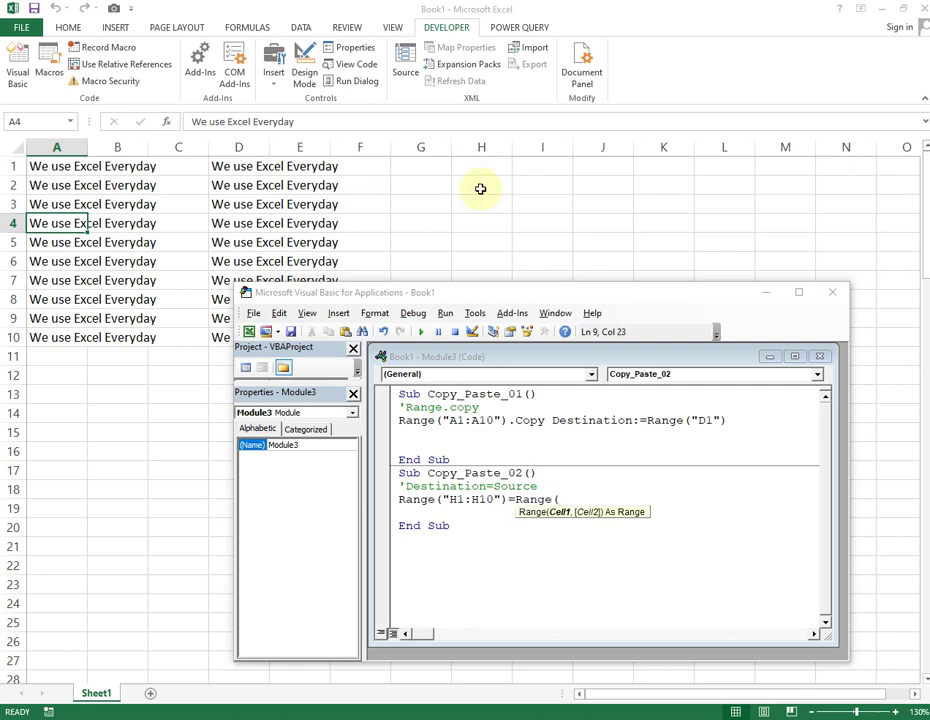
pyautogui.write('"A')
pyautogui.write('1:A10"')
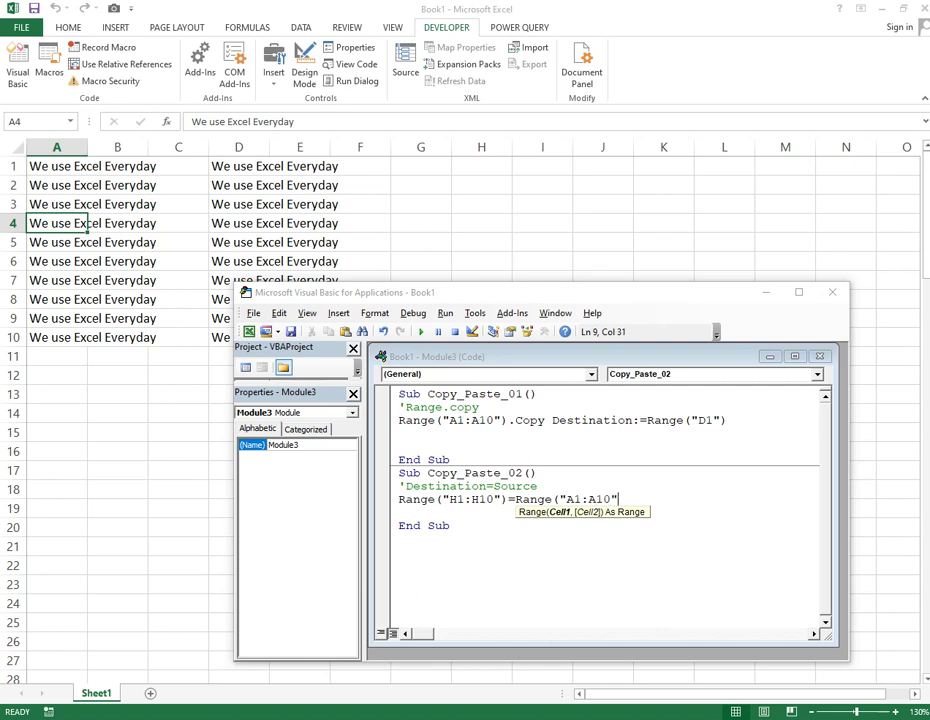
pyautogui.write(').')
pyautogui.write('co')
pyautogui.press('BackSpace')
pyautogui.press('BackSpace')
pyautogui.write('va')
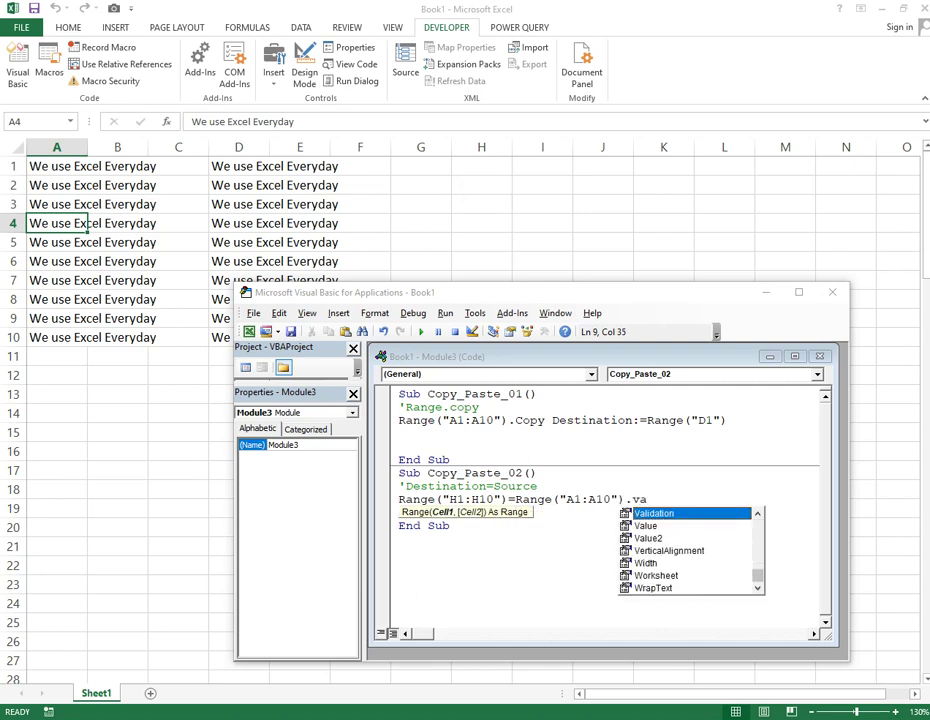
pyautogui.press('Down')
pyautogui.press('Tab')
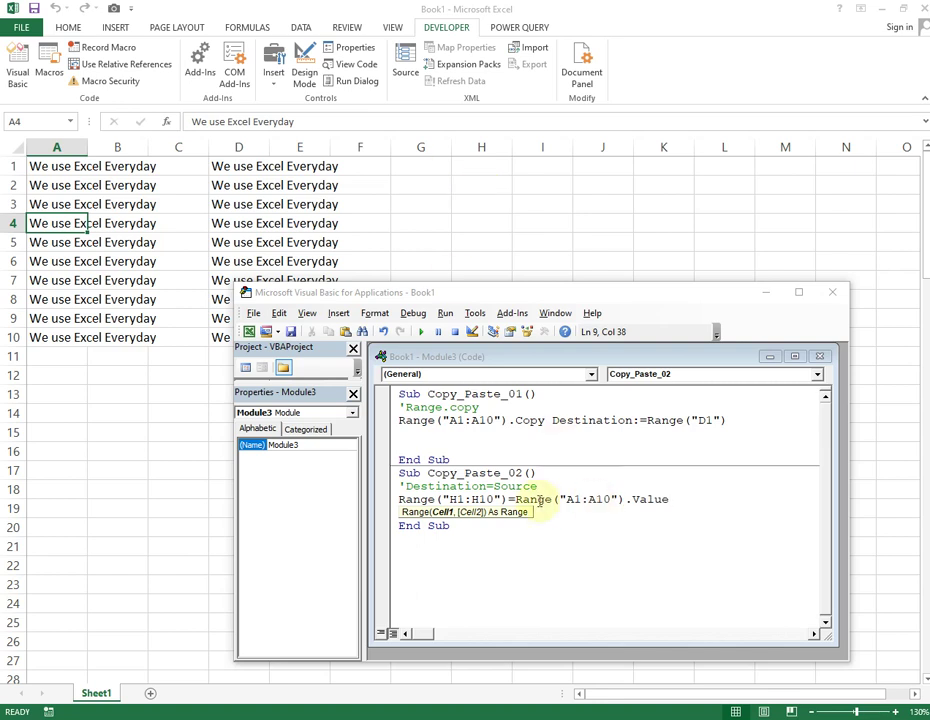
pyautogui.moveTo(516, 499); pyautogui.dragTo(617, 499)
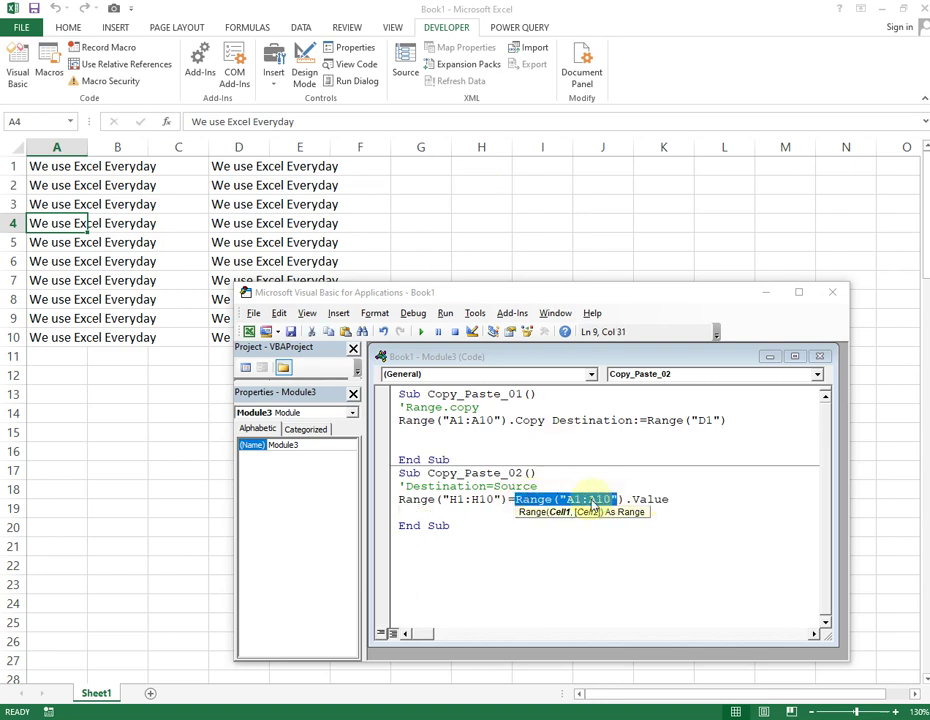
pyautogui.click(685, 500)
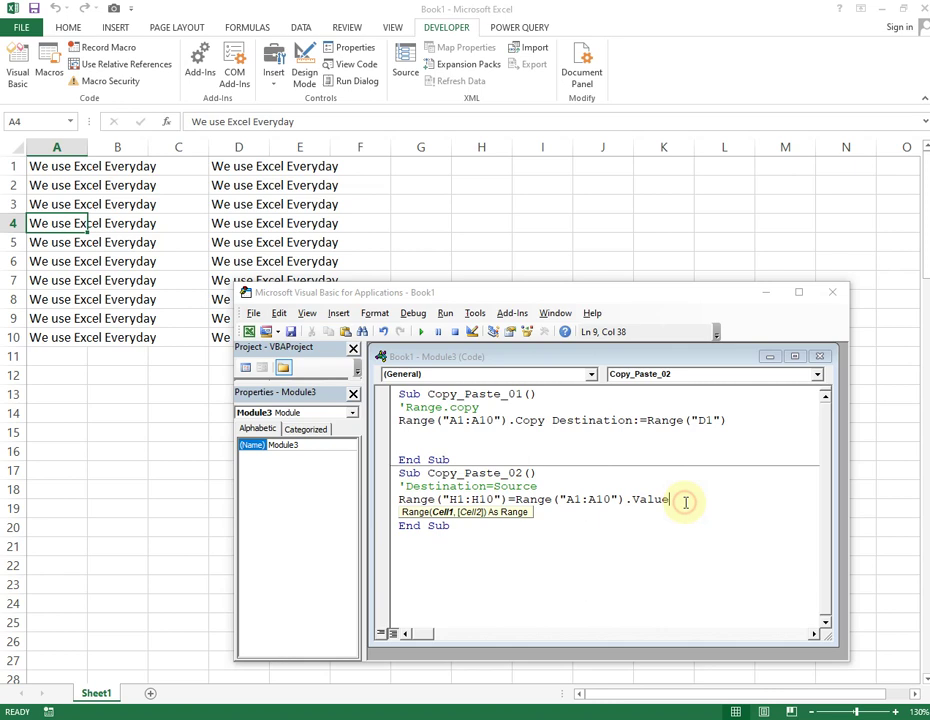
pyautogui.click(562, 475)
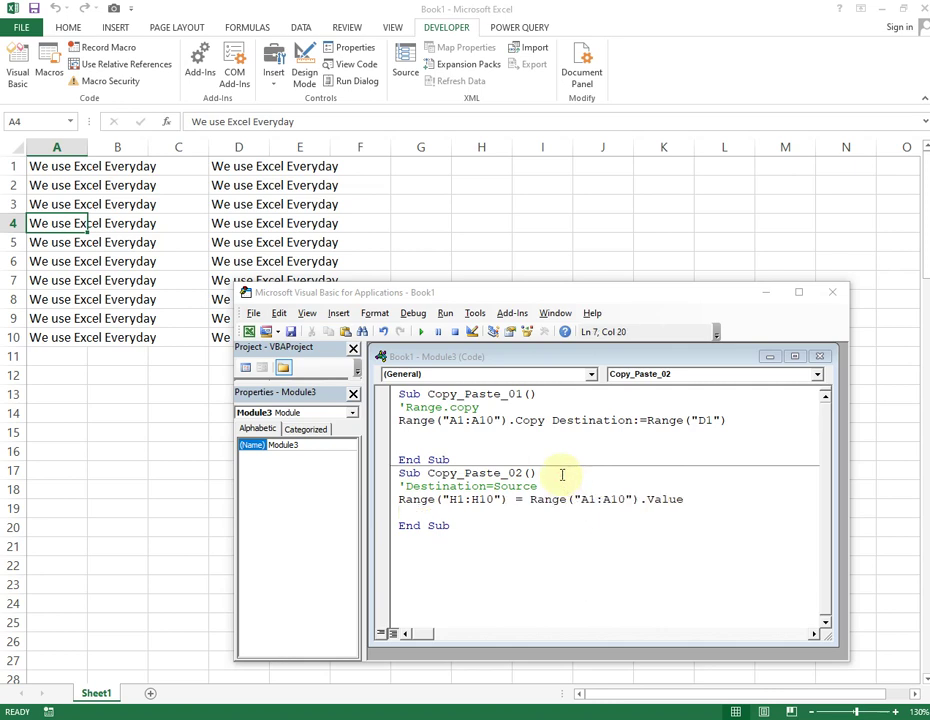
pyautogui.press('F8')
# Step: Run Copy_Paste_02, check the filled cells H1:H10, then return to the Copy_Paste_01 header in the editor
pyautogui.press('F8')
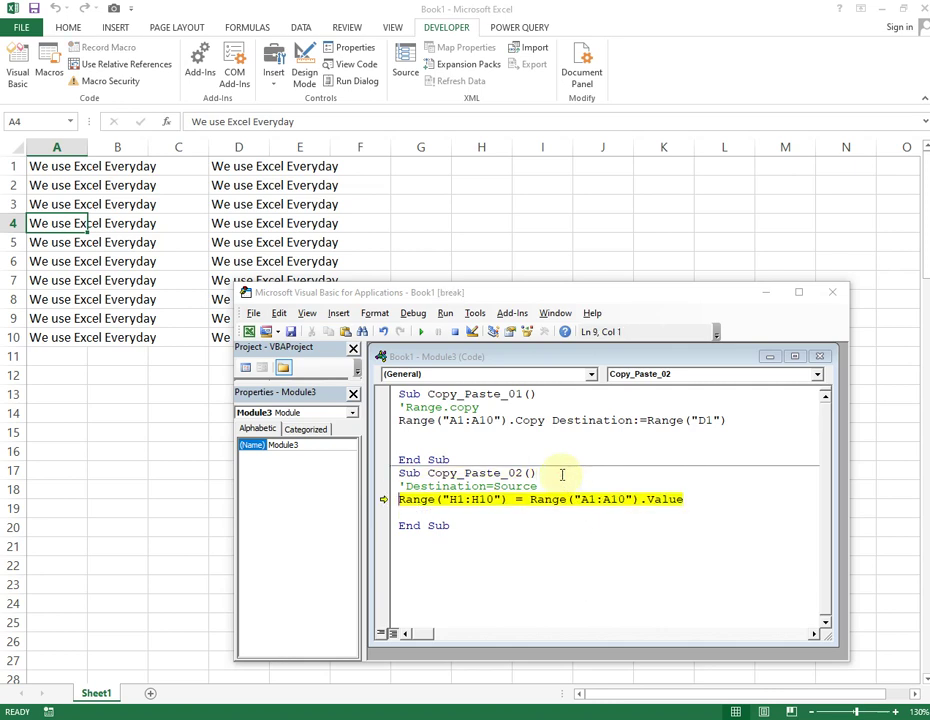
pyautogui.press('F8')
pyautogui.press('F8')
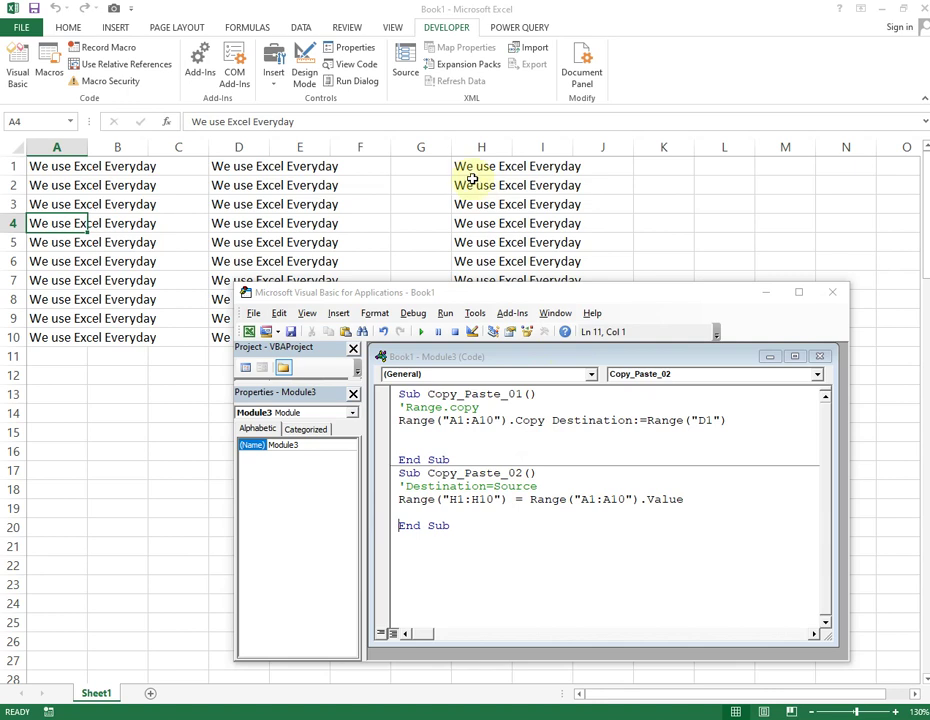
pyautogui.hotkey('alt', 'F11')
pyautogui.moveTo(474, 167); pyautogui.dragTo(483, 337)
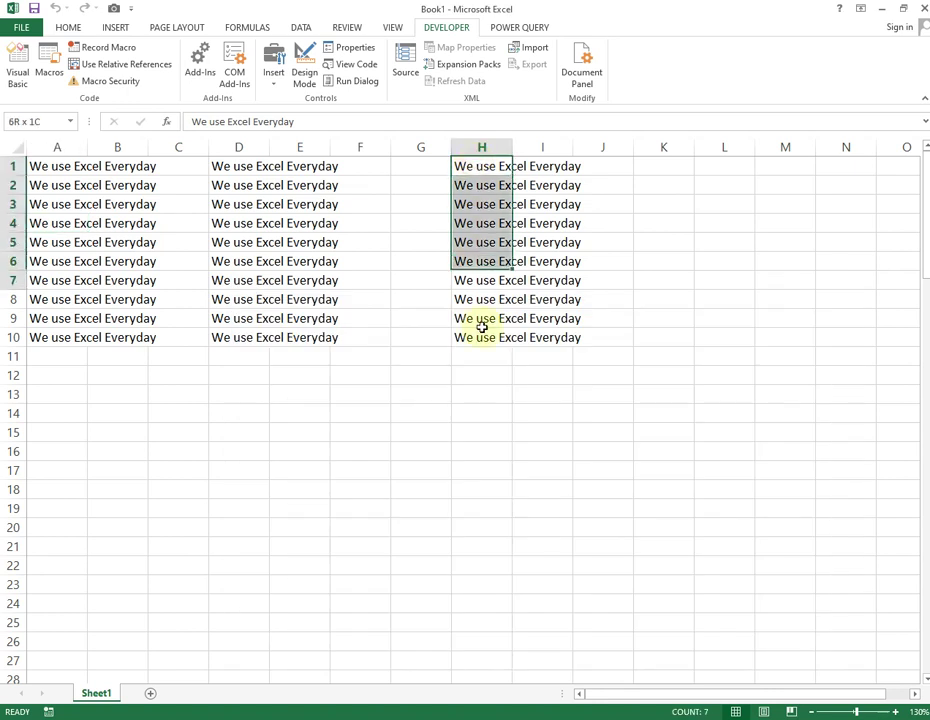
pyautogui.moveTo(496, 712)
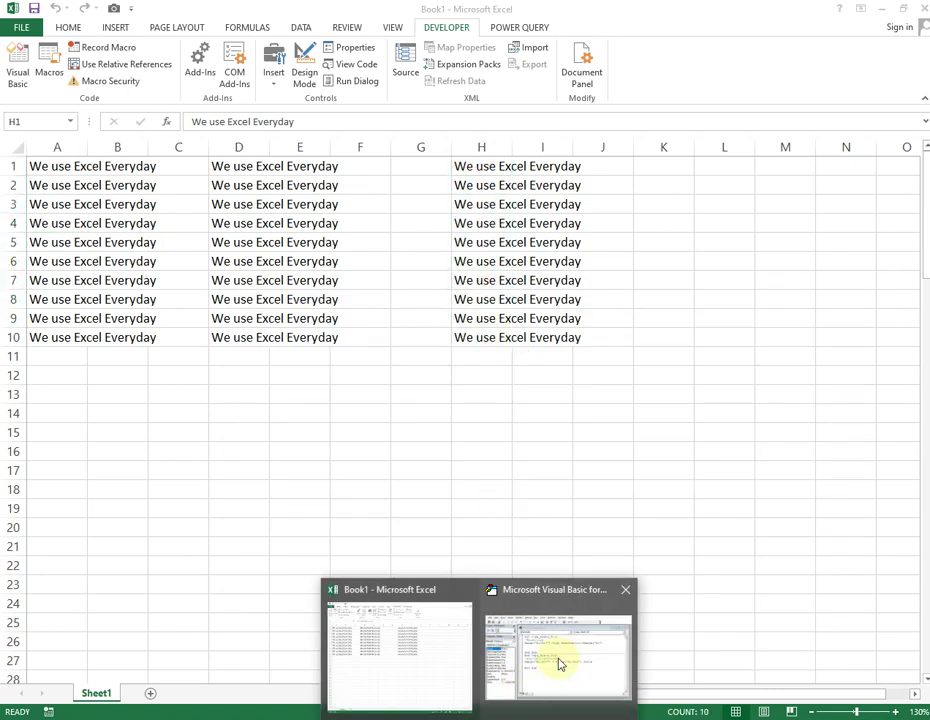
pyautogui.click(556, 664)
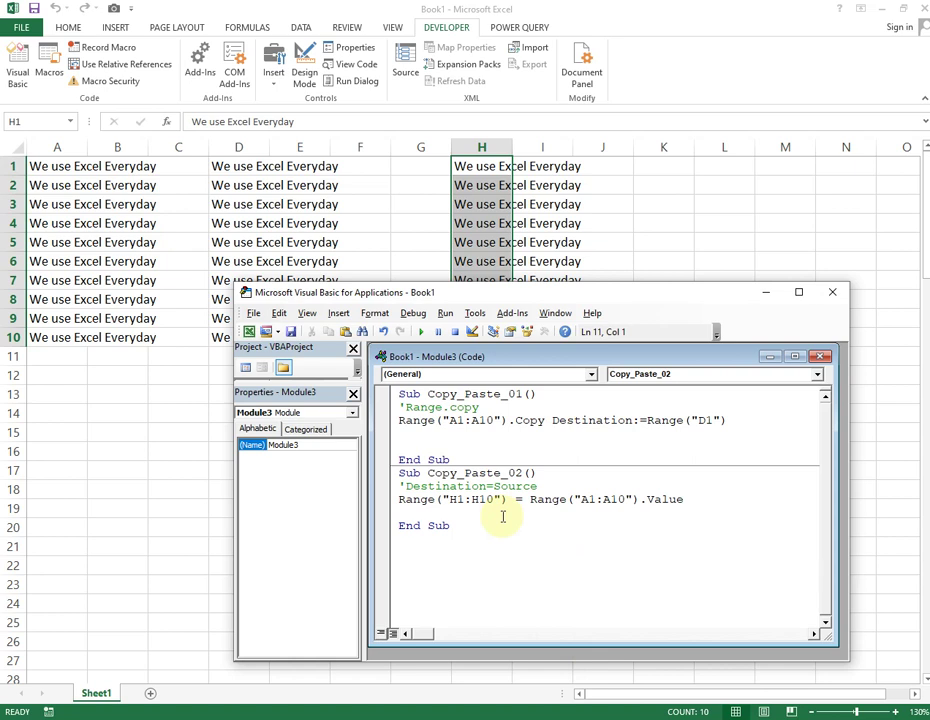
pyautogui.click(575, 393)
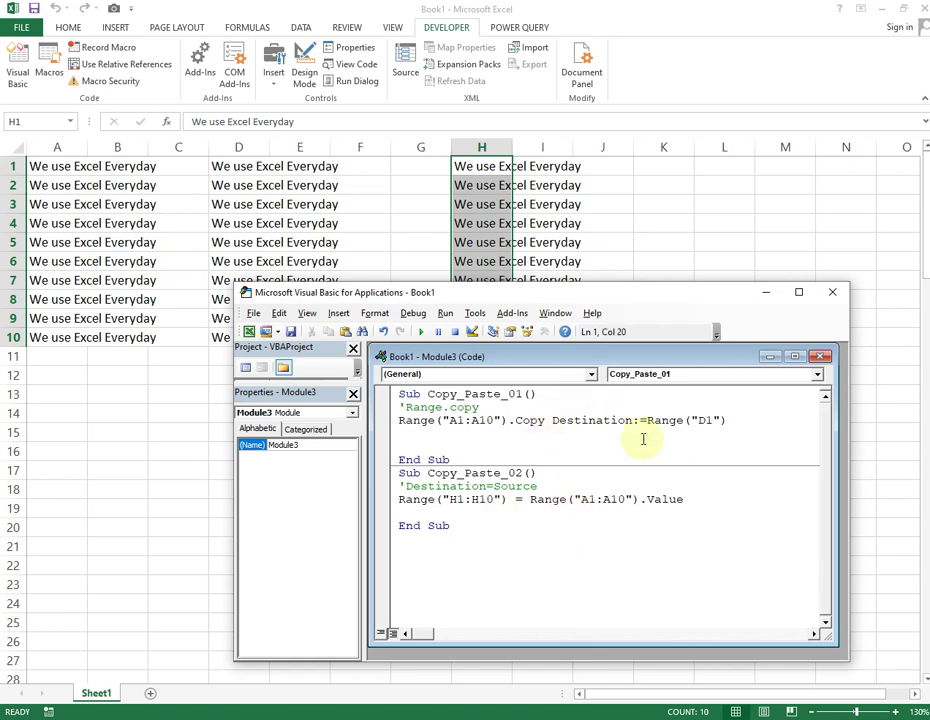
# Step: Paste a copy of the header below the last End Sub, renamed Sub Copy_Paste_03()
pyautogui.hotkey('shift', 'Home')
pyautogui.hotkey('ctrl', 'c')
pyautogui.press('Down')
pyautogui.press('Down')
pyautogui.press('Down')
pyautogui.press('Down')
pyautogui.press('Down')
pyautogui.press('Down')
pyautogui.press('End')
pyautogui.press('Return')
pyautogui.press('Return')
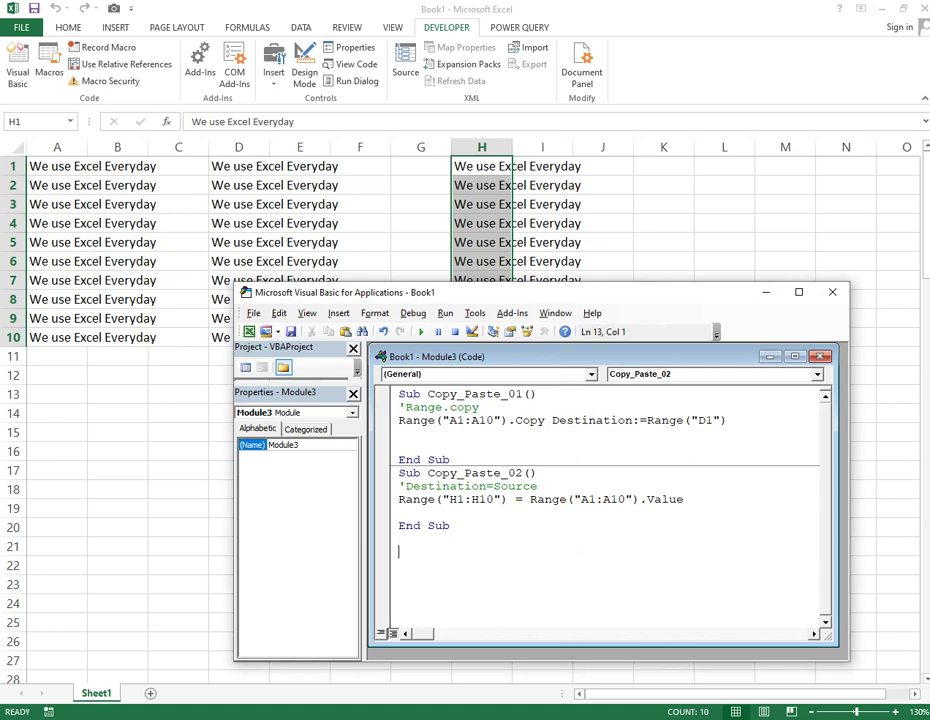
pyautogui.hotkey('ctrl', 'v')
pyautogui.write('3')
pyautogui.press('Return')
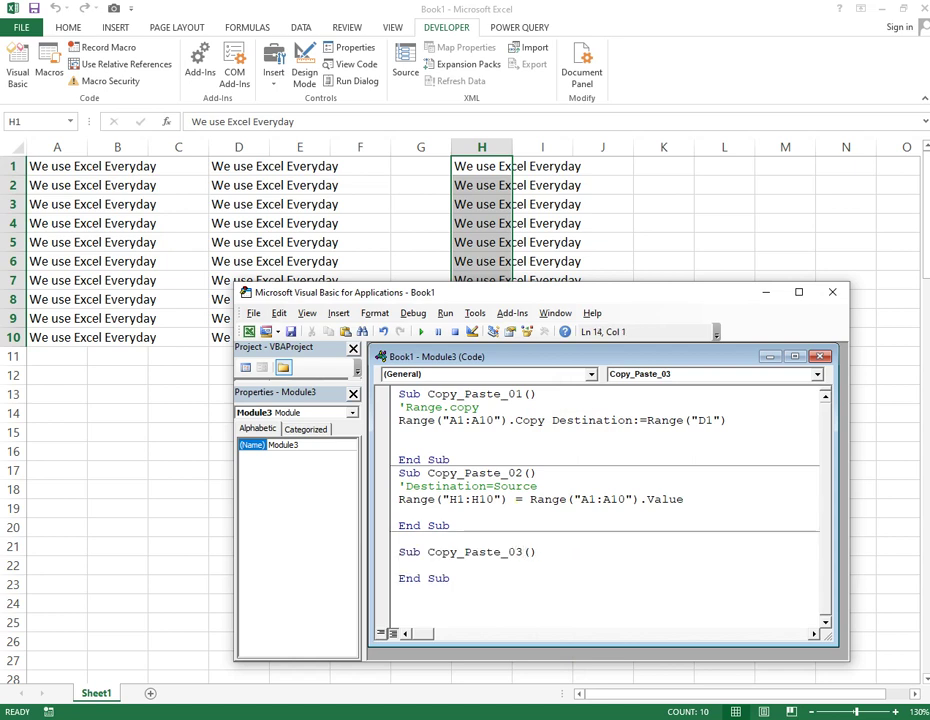
# Step: Add the comment 'PasteSpecial inside Copy_Paste_03
pyautogui.press('Return')
pyautogui.write("'")
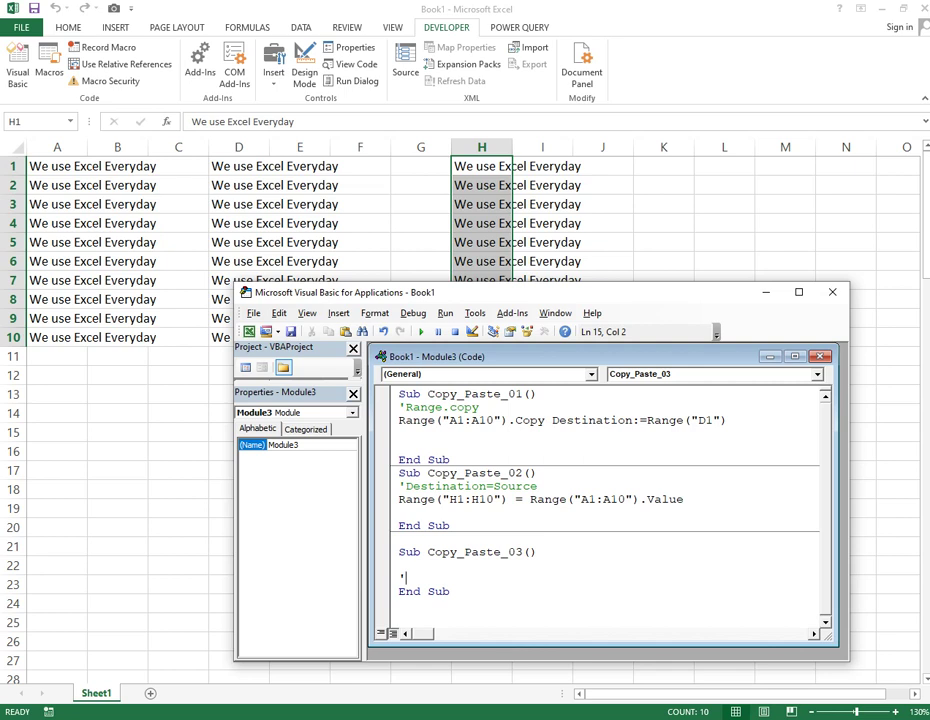
pyautogui.write('PasteSpecial')
pyautogui.press('Return')
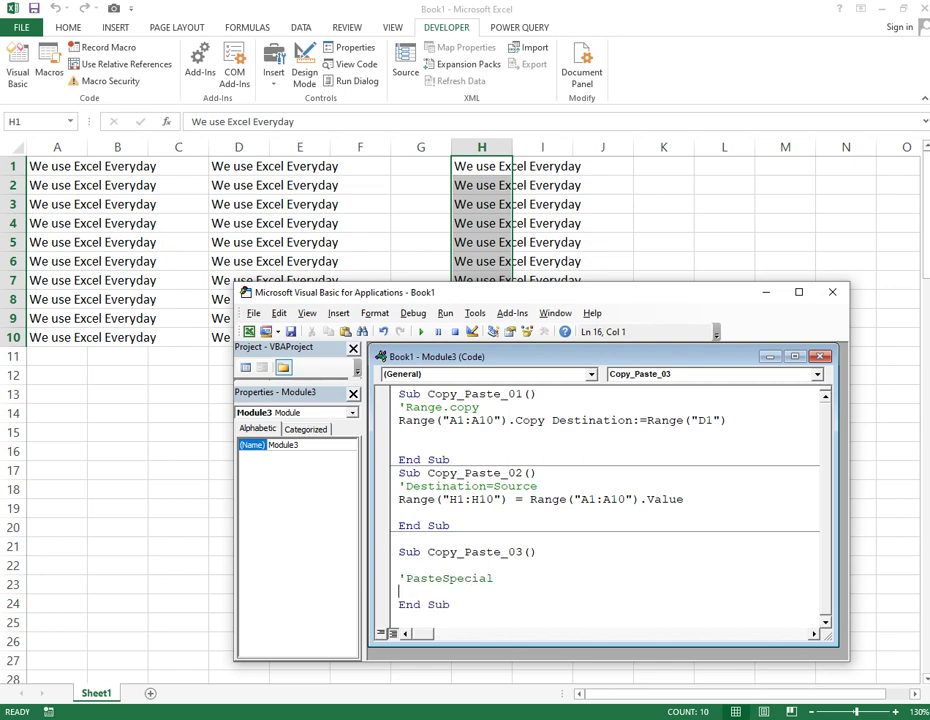
pyautogui.press('Up')
# Step: Select K1 on the sheet as the paste destination, then return to the end of the comment
pyautogui.moveTo(603, 282); pyautogui.dragTo(630, 217)
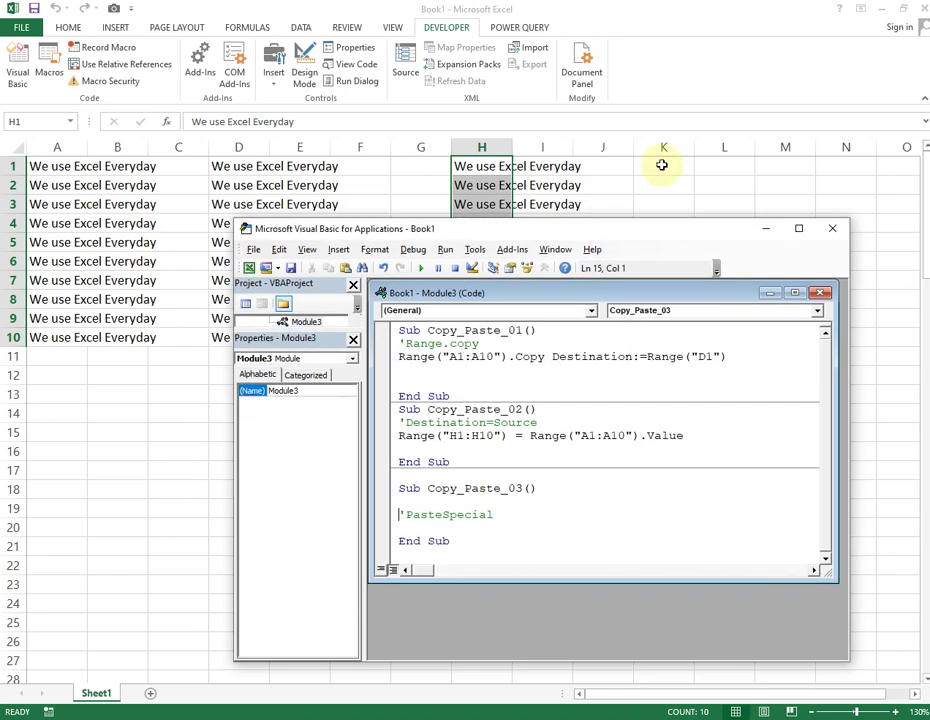
pyautogui.click(653, 164)
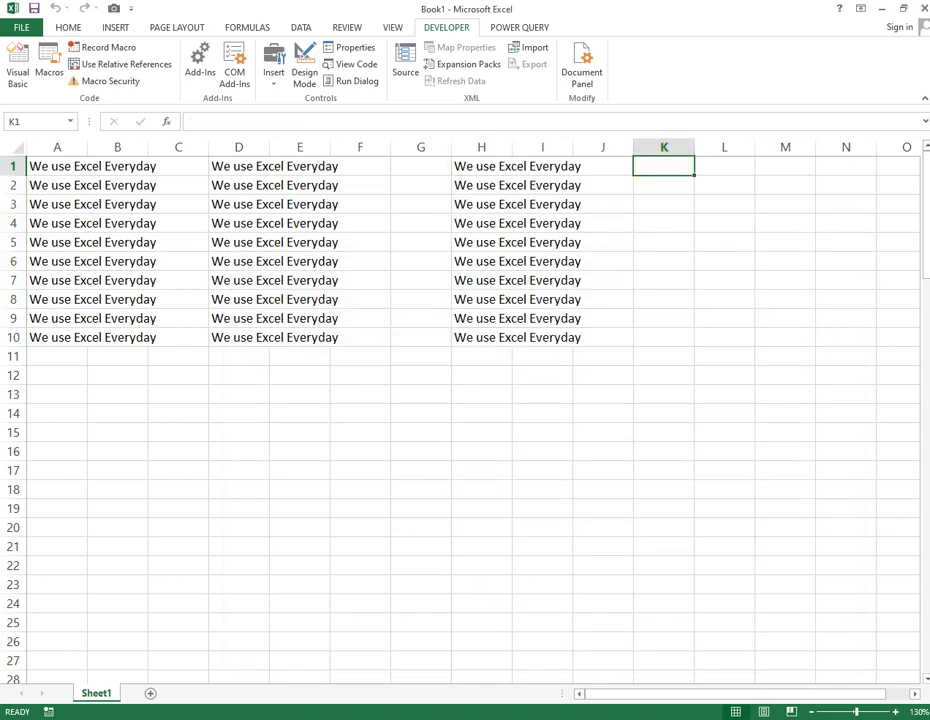
pyautogui.moveTo(565, 645)
pyautogui.click(556, 600)
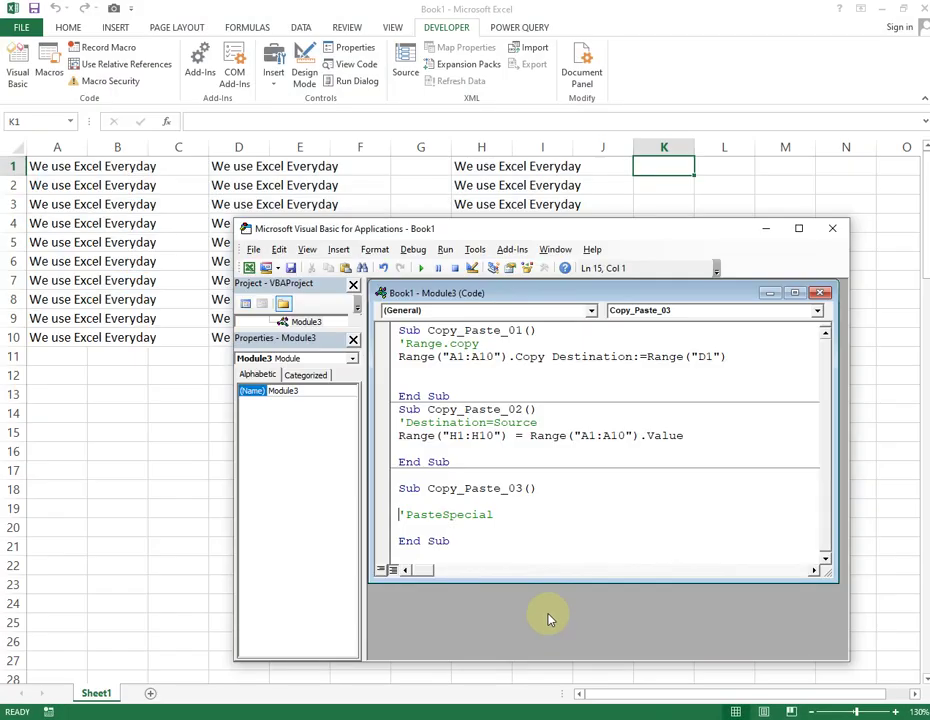
pyautogui.moveTo(551, 580); pyautogui.dragTo(551, 656)
pyautogui.click(521, 515)
# Step: Add Range("A1:A10").Copy as the first statement of Copy_Paste_03
pyautogui.press('Return')
pyautogui.press('Return')
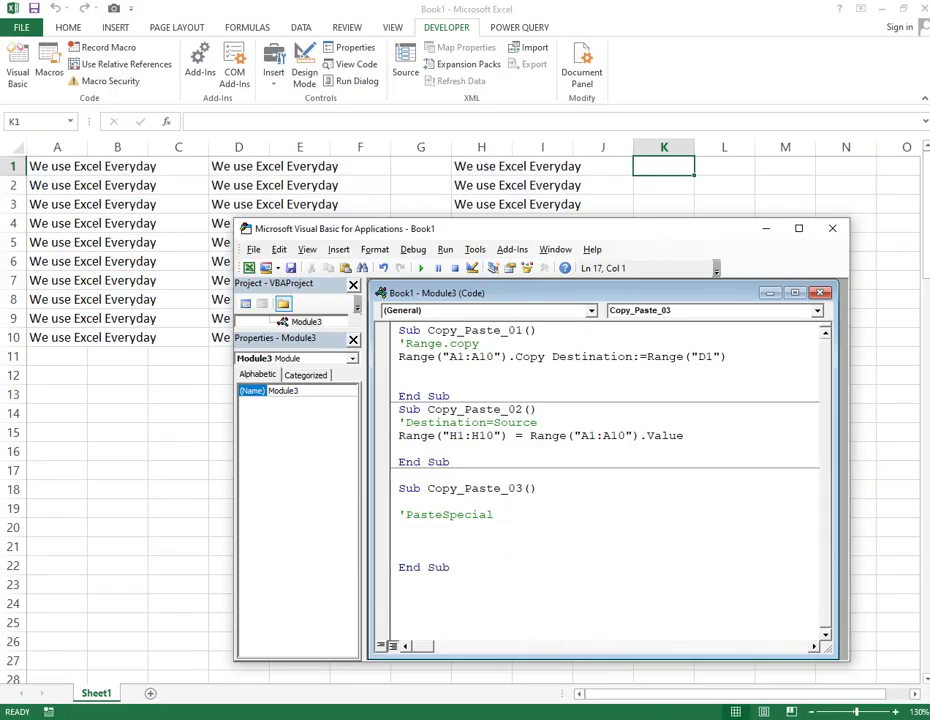
pyautogui.write('Range(')
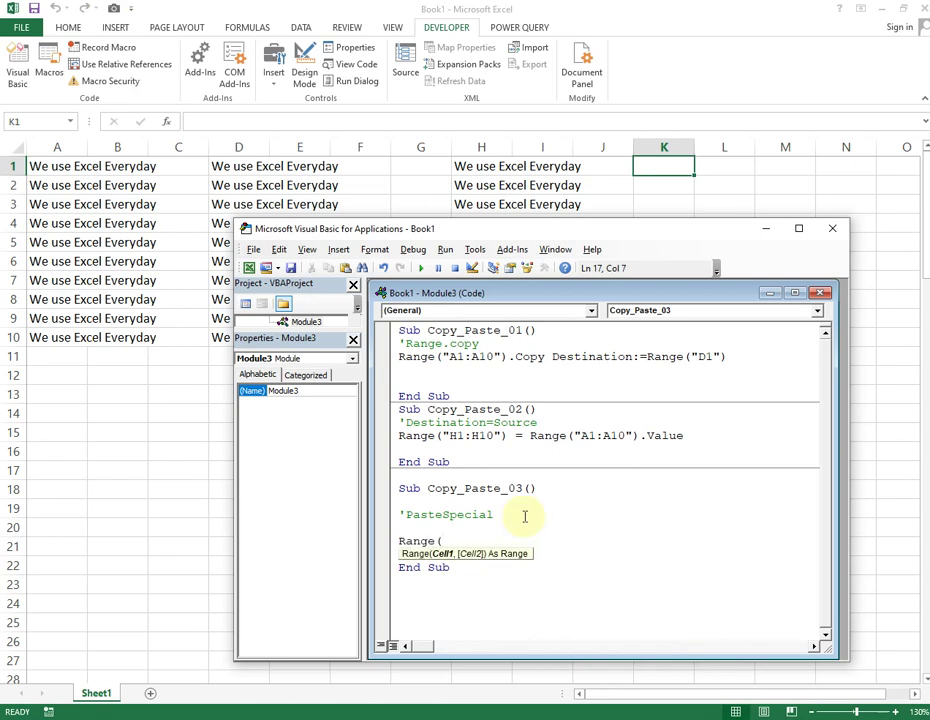
pyautogui.write('"A1:')
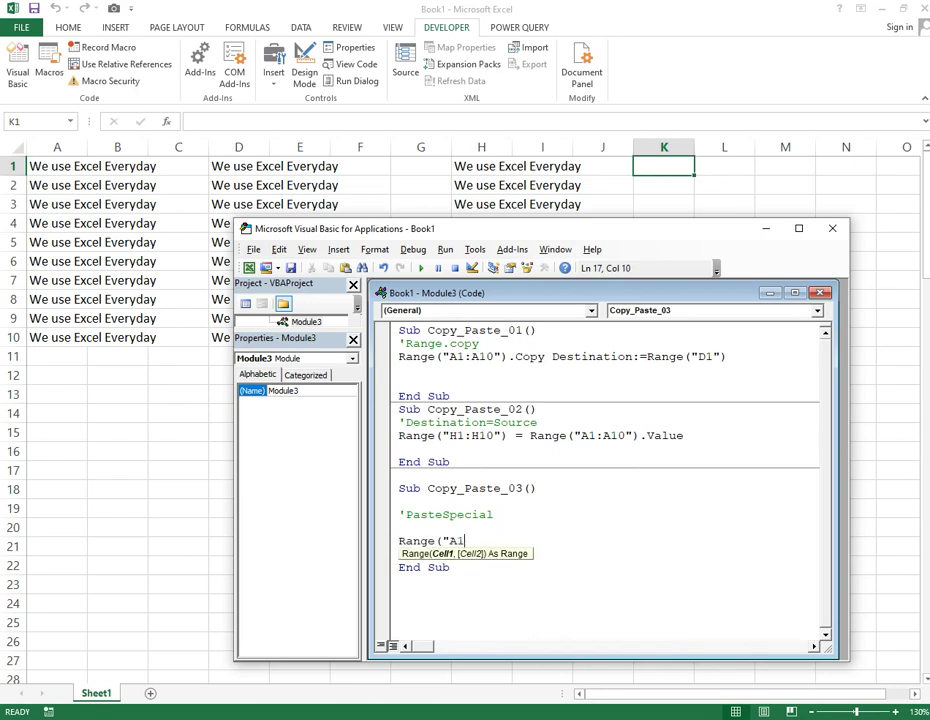
pyautogui.write('A10"')
pyautogui.write(').copy')
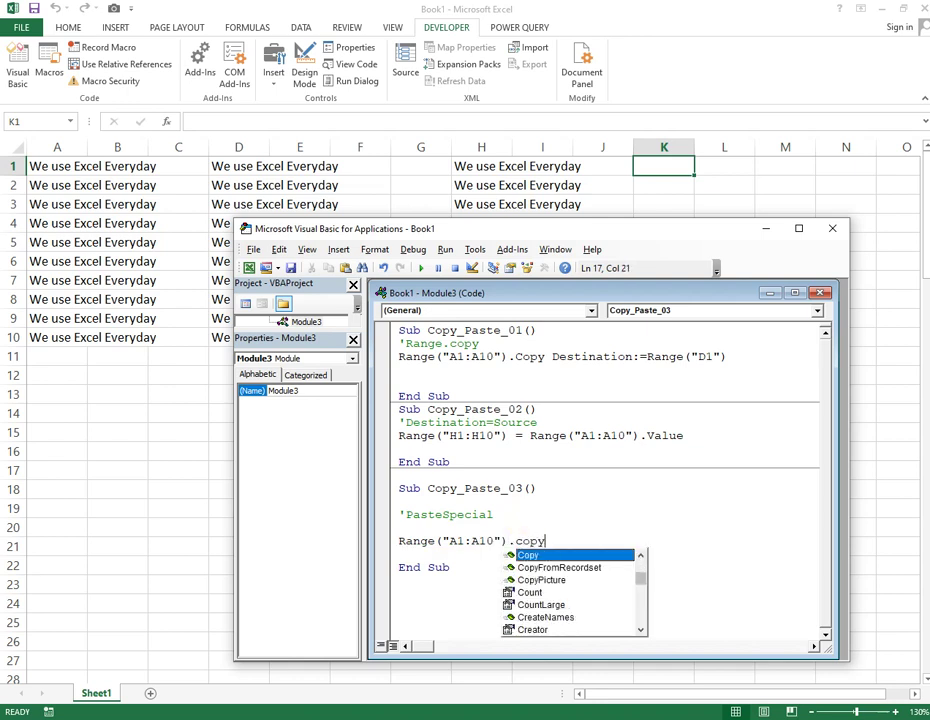
pyautogui.press('Tab')
pyautogui.press('Down')
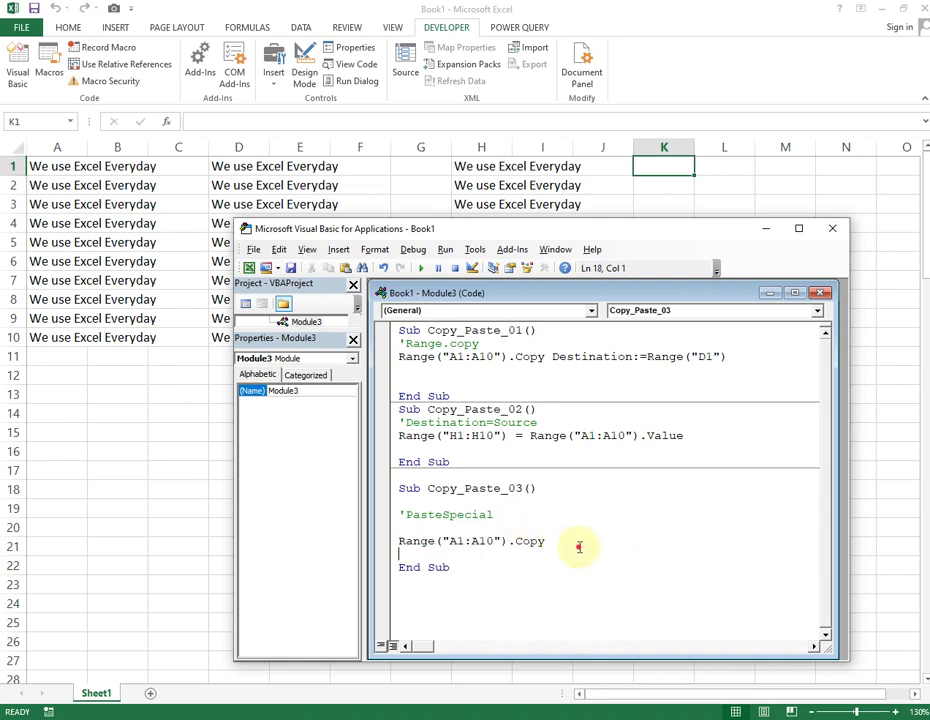
pyautogui.press('Return')
pyautogui.press('Up')
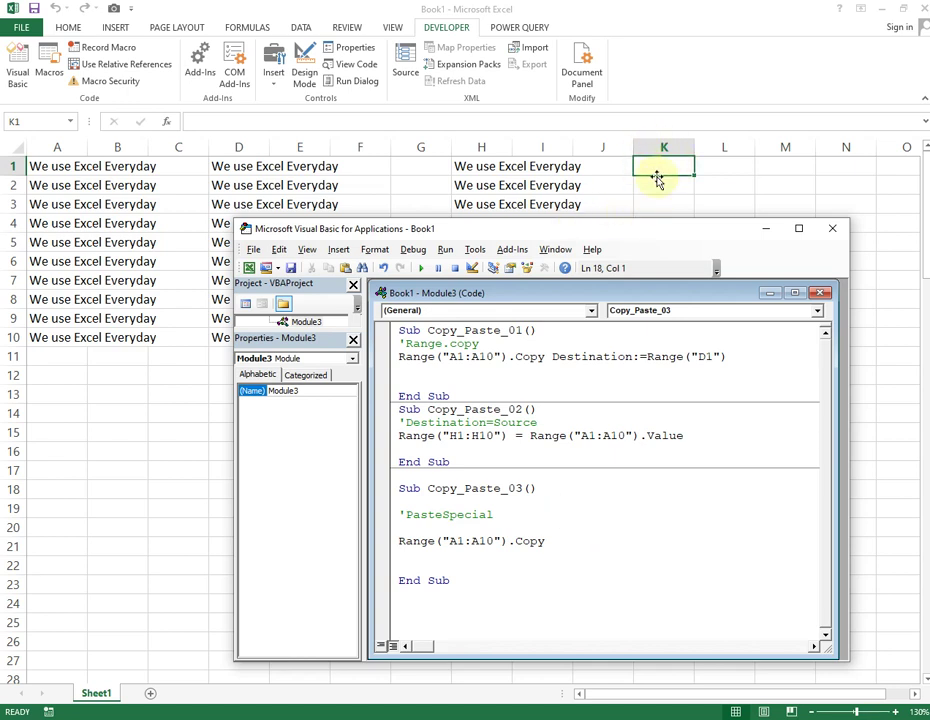
# Step: Add Range("K1").PasteSpecial xlPasteAll below the Copy line
pyautogui.write('R')
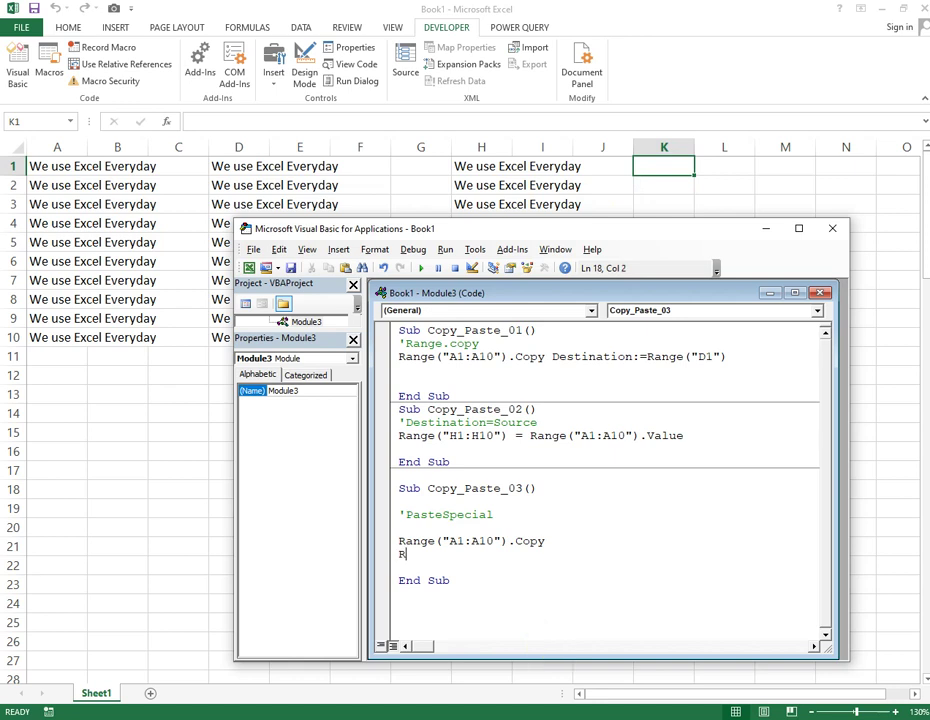
pyautogui.write('nge("K1").paste')
pyautogui.press('Tab')
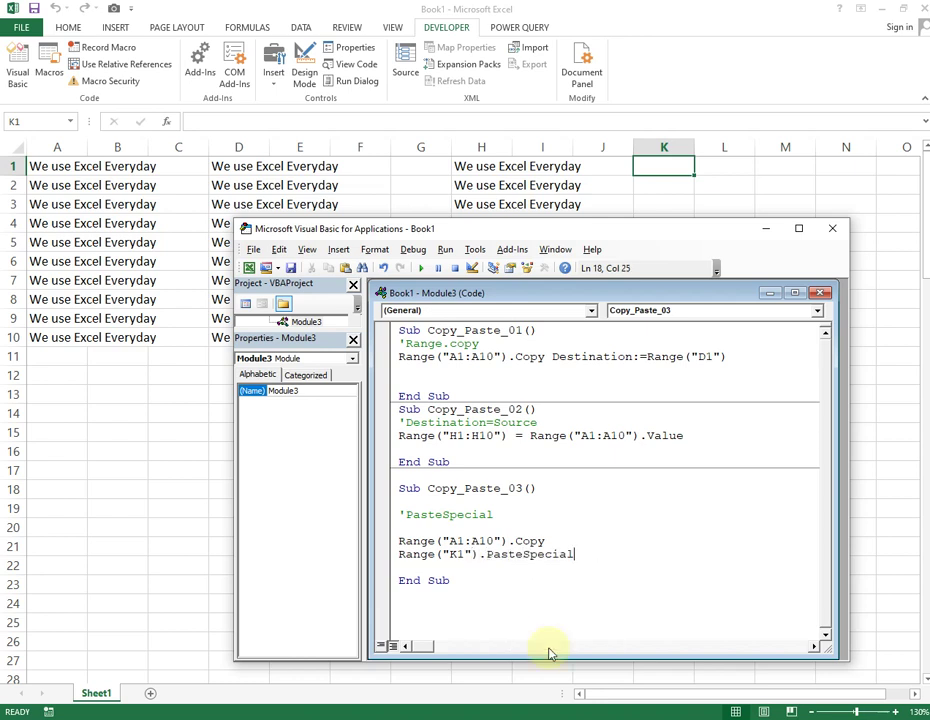
pyautogui.write(' xlpast')
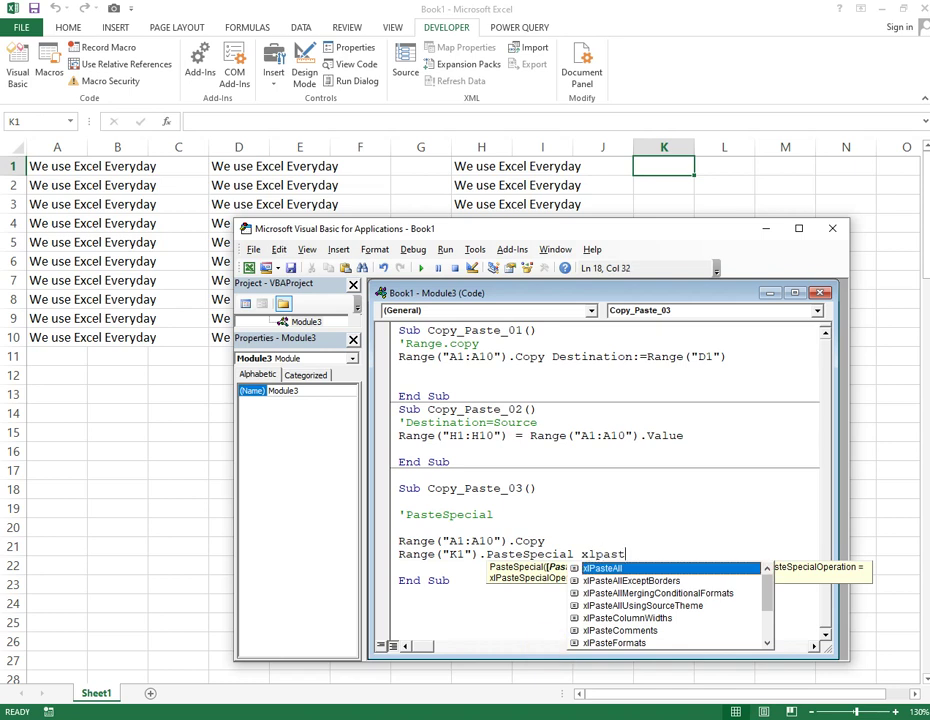
pyautogui.press('Tab')
pyautogui.press('Return')
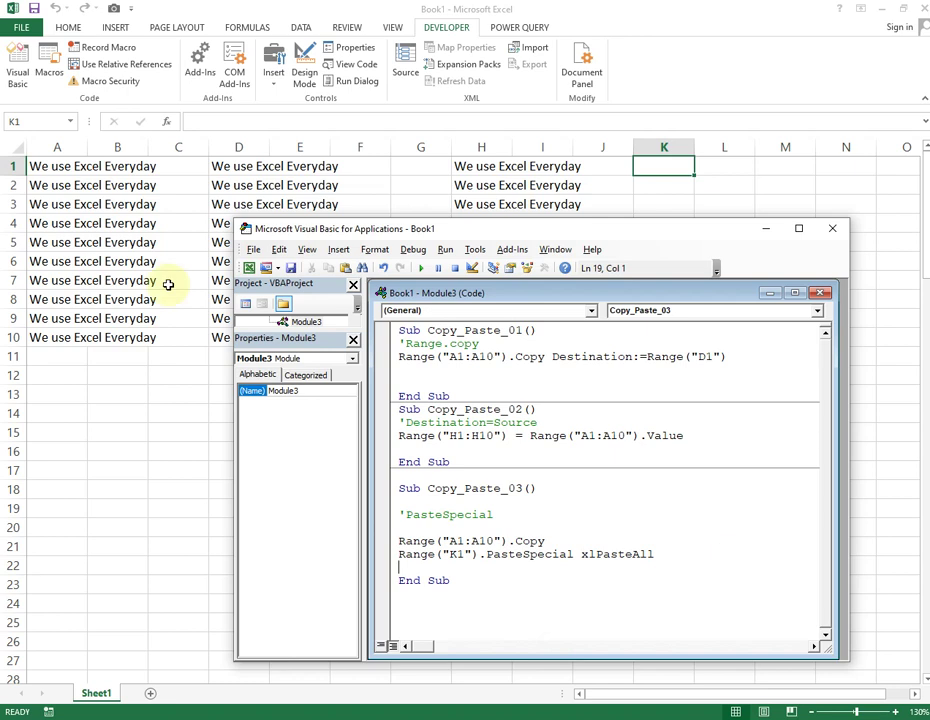
pyautogui.click(62, 172)
pyautogui.moveTo(66, 188); pyautogui.dragTo(70, 334)
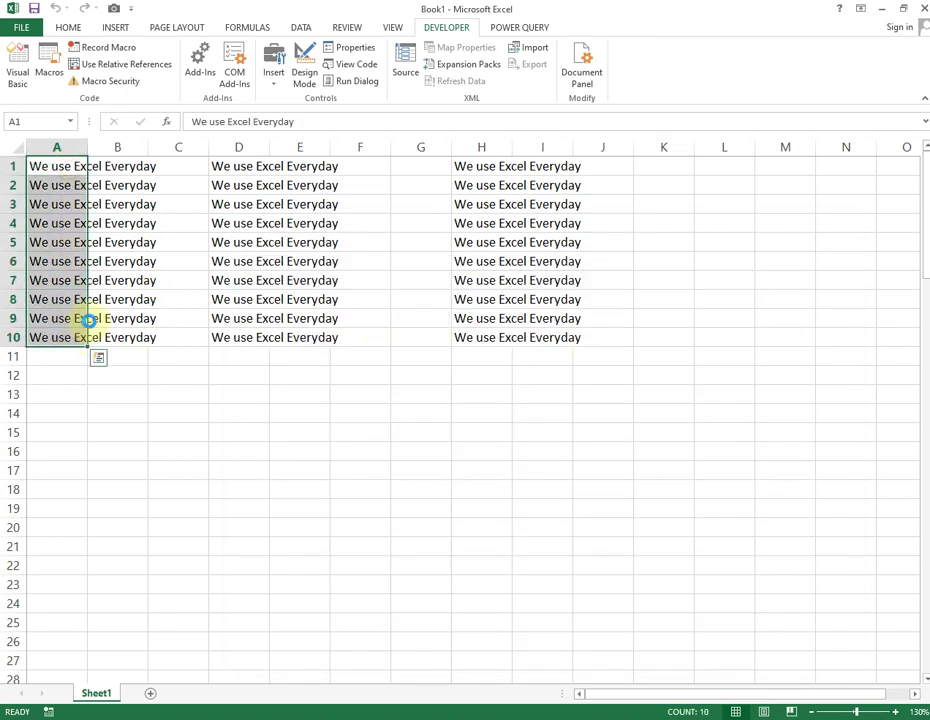
pyautogui.hotkey('ctrl', 'c')
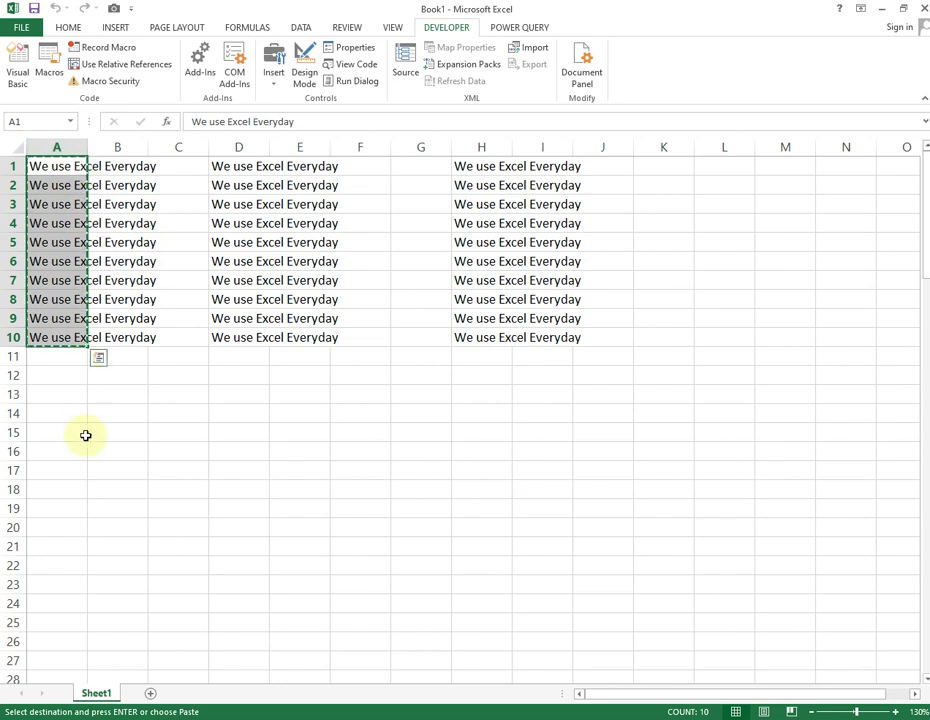
pyautogui.click(80, 428)
pyautogui.press('Escape')
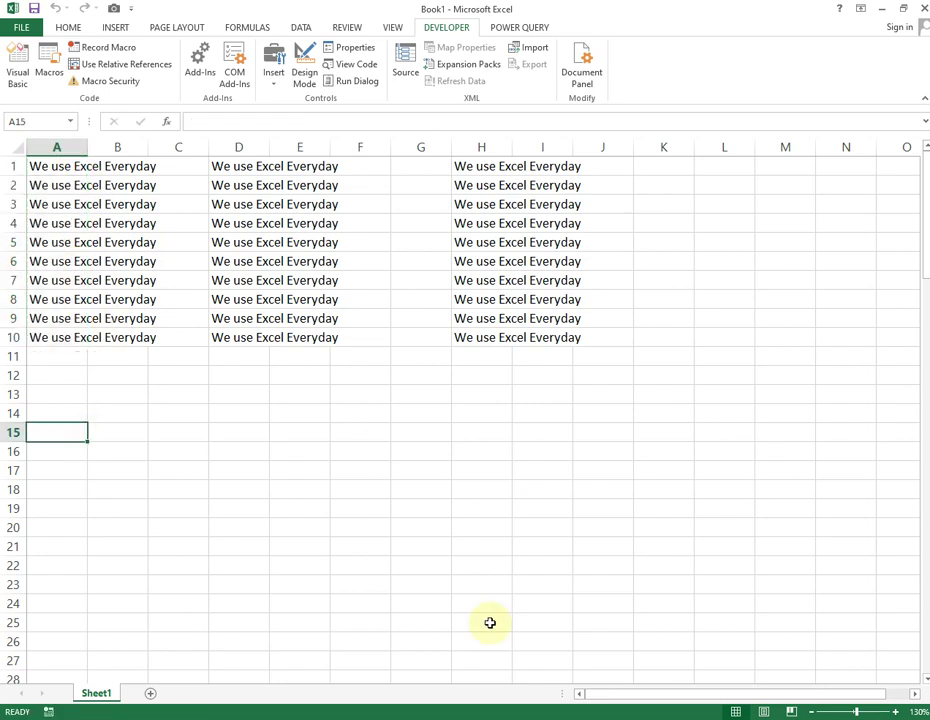
pyautogui.moveTo(478, 719)
pyautogui.click(558, 658)
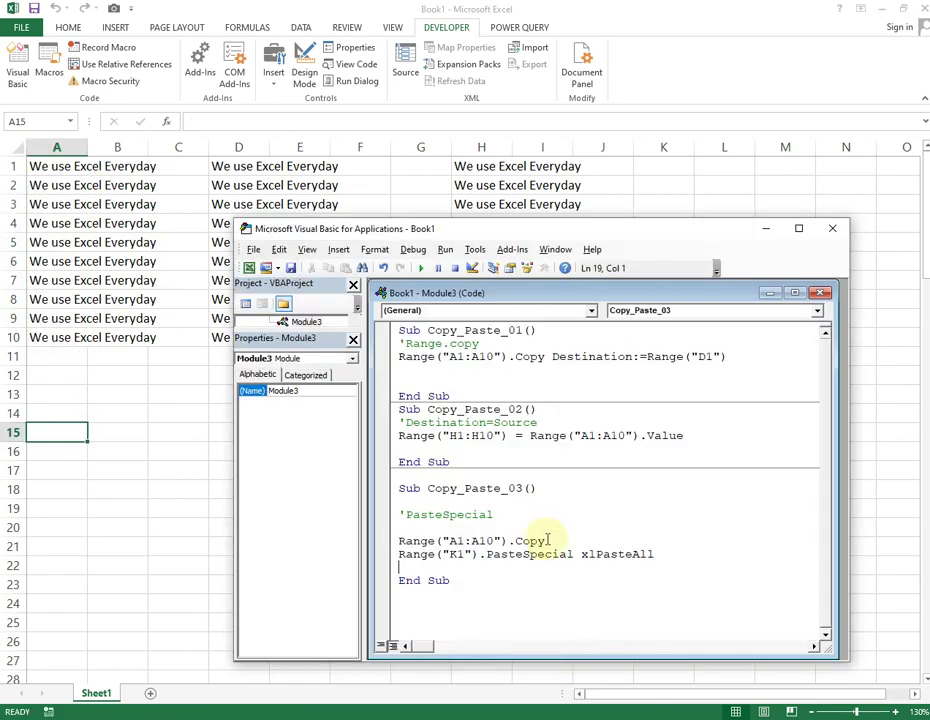
# Step: Add Application.CutCopyMode = False below the PasteSpecial line of Copy_Paste_03
pyautogui.click(680, 555)
pyautogui.press('Return')
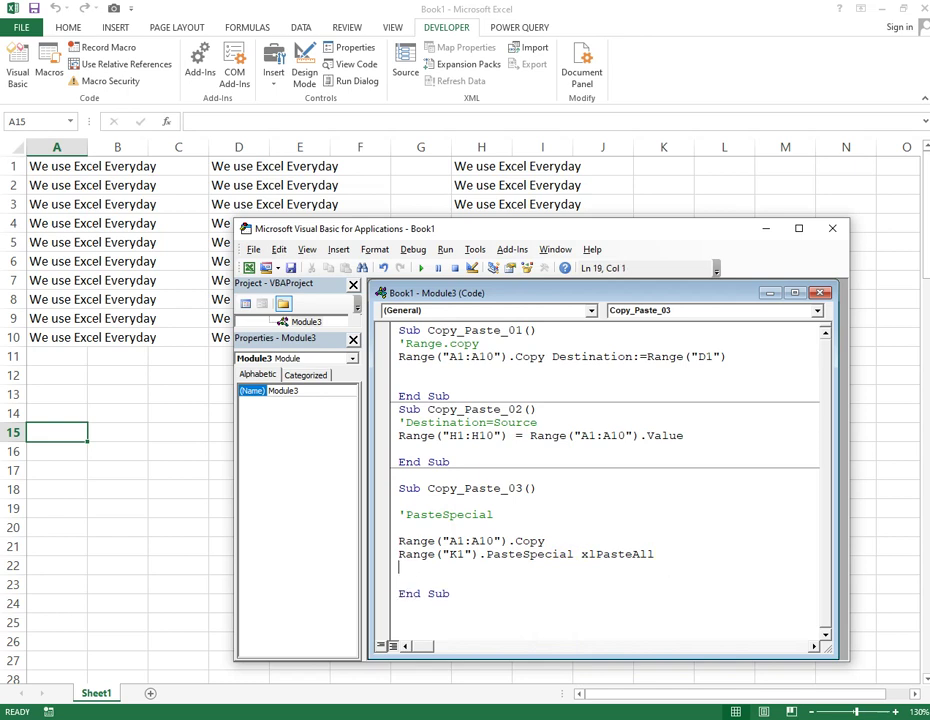
pyautogui.write('Application.cu')
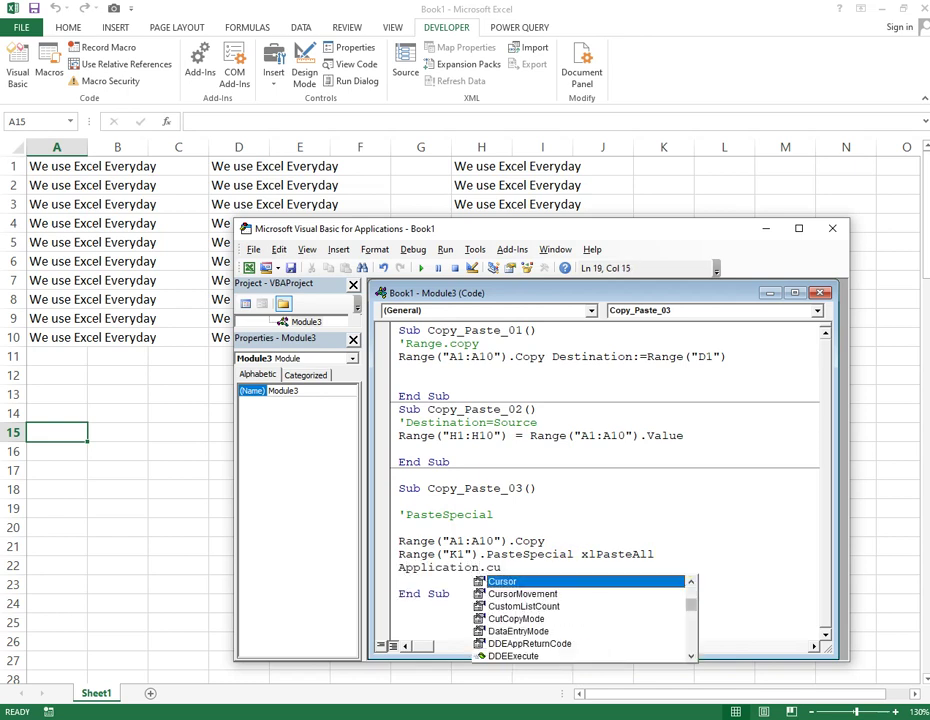
pyautogui.press('Down')
pyautogui.press('Down')
pyautogui.press('Down')
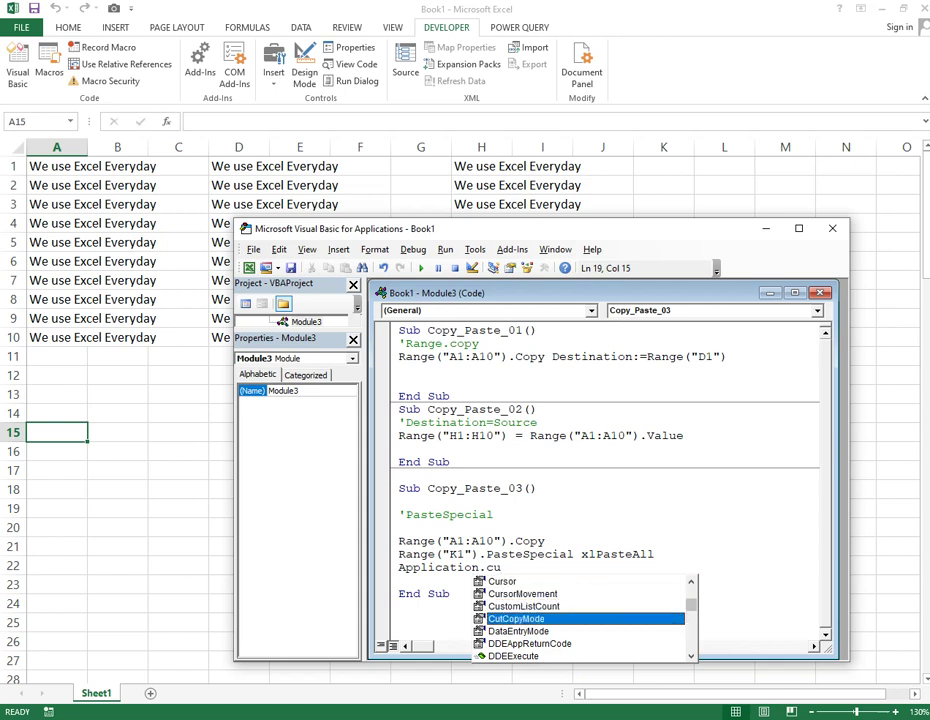
pyautogui.press('Tab')
pyautogui.write('=false')
pyautogui.press('Return')
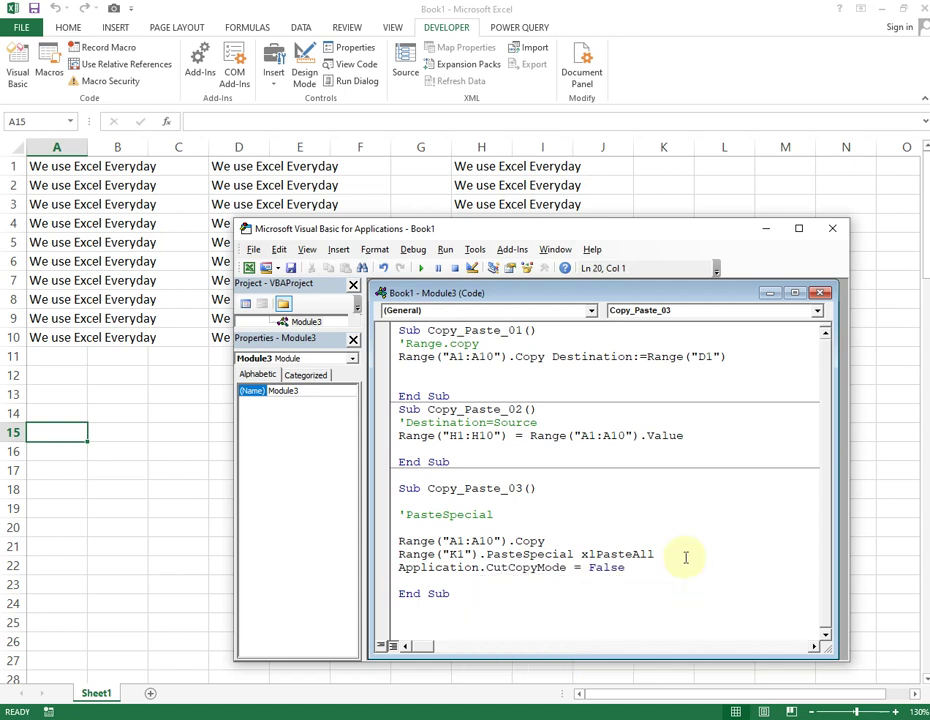
pyautogui.click(548, 486)
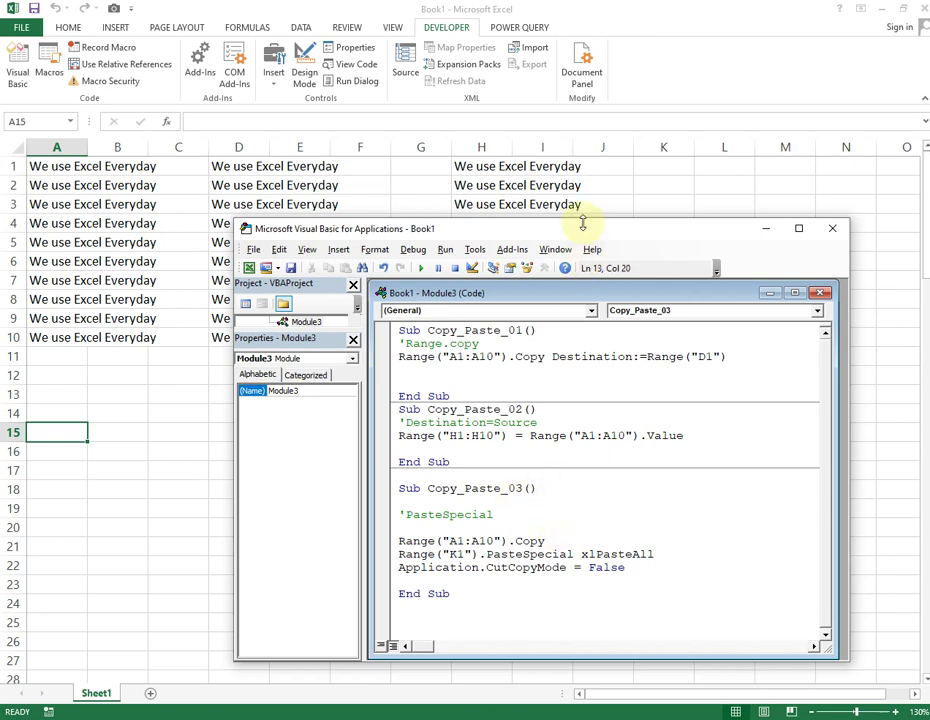
# Step: Uncover column K and step Copy_Paste_03 with F8 through the paste into K1
pyautogui.moveTo(590, 238); pyautogui.dragTo(517, 273)
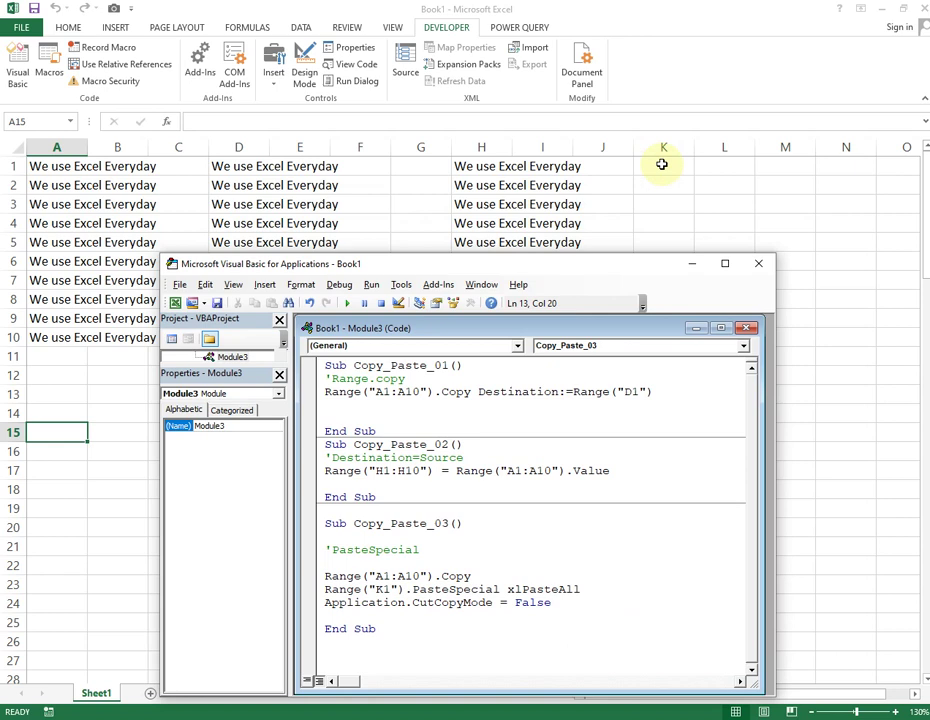
pyautogui.doubleClick(380, 589)
pyautogui.click(421, 589)
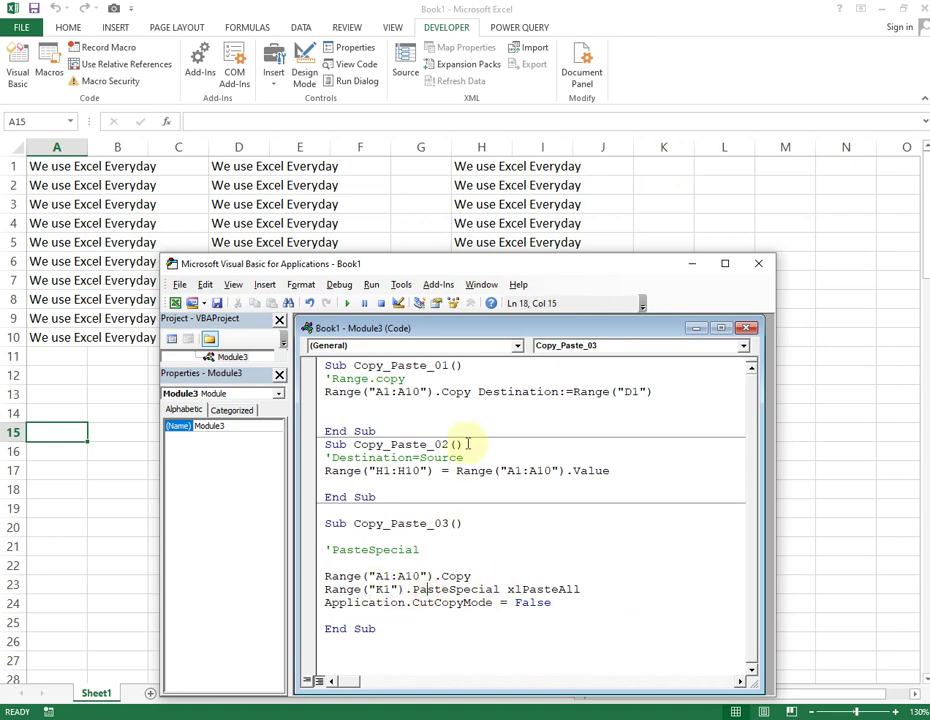
pyautogui.click(466, 517)
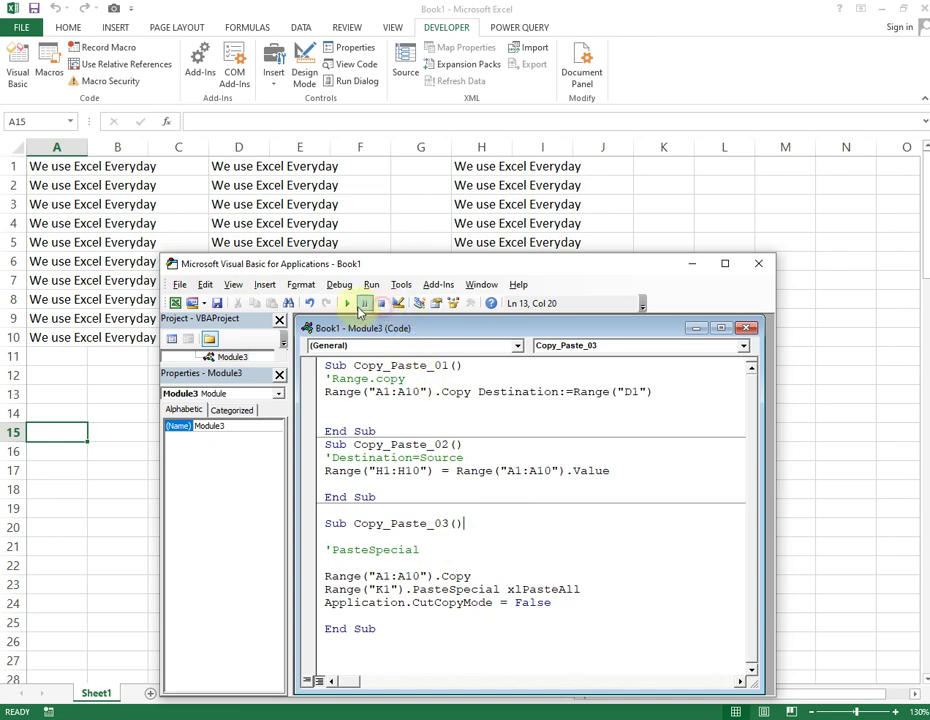
pyautogui.press('F8')
pyautogui.press('F8')
pyautogui.press('F8')
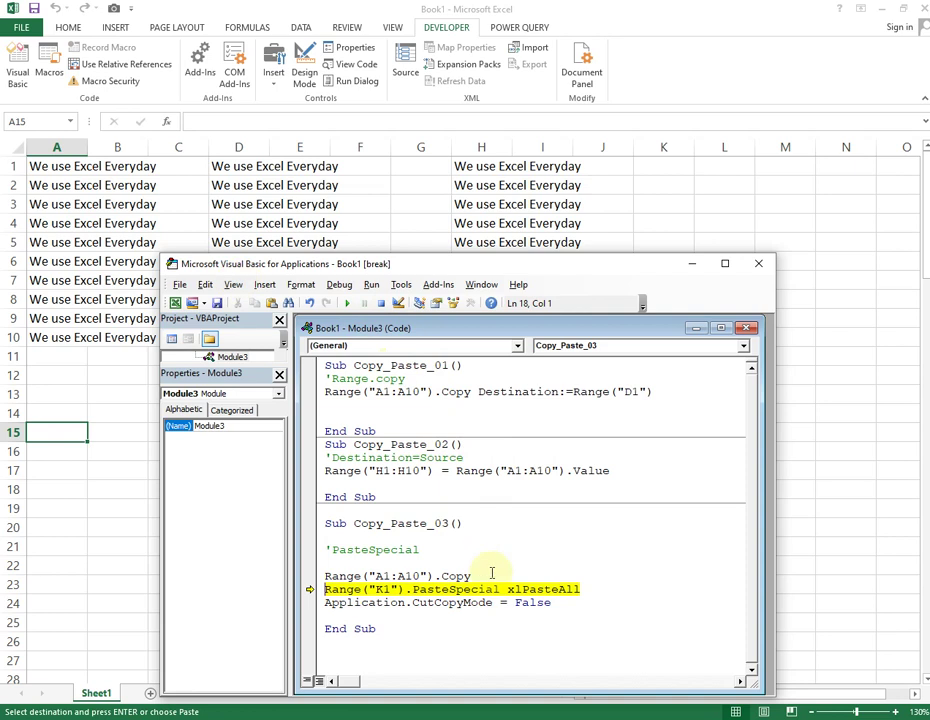
pyautogui.press('F8')
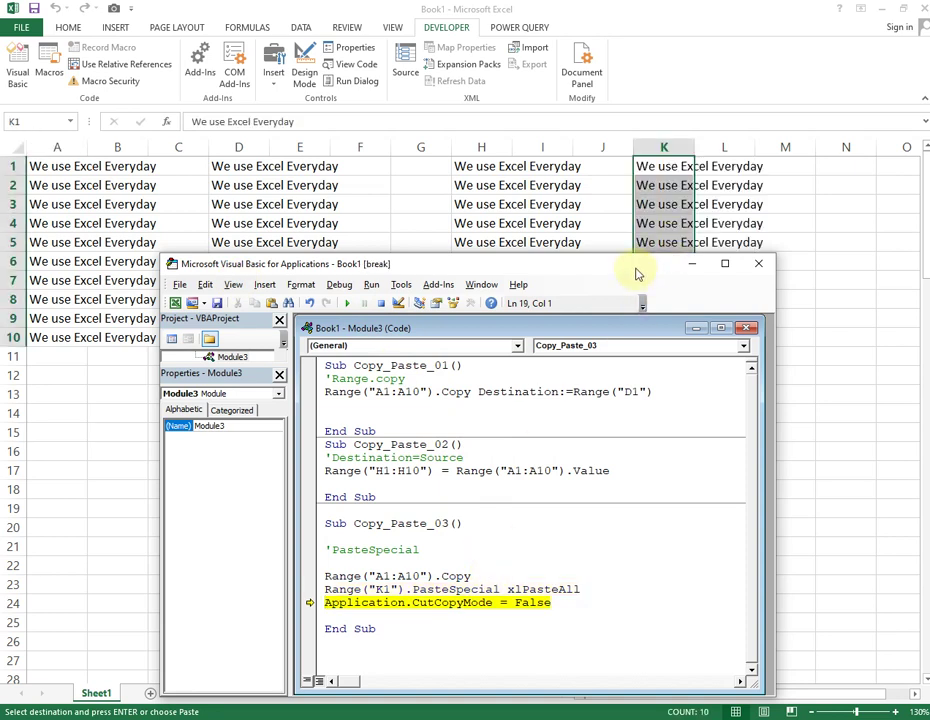
# Step: Check K1:K10 holds "We use Excel Everyday", then step through the CutCopyMode line
pyautogui.moveTo(657, 265); pyautogui.dragTo(504, 232)
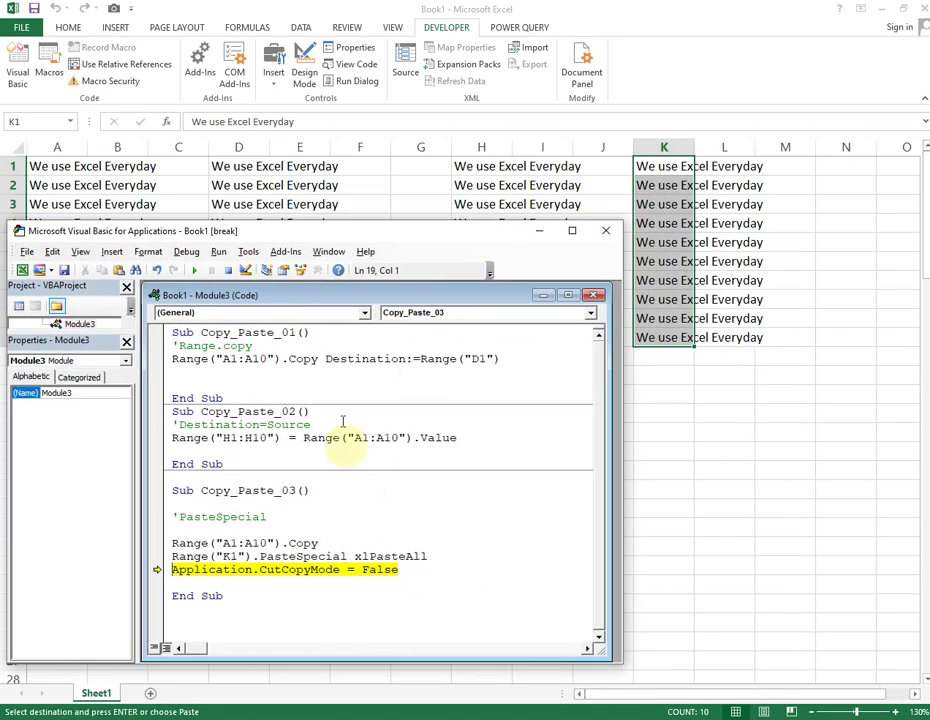
pyautogui.moveTo(275, 229); pyautogui.dragTo(455, 258)
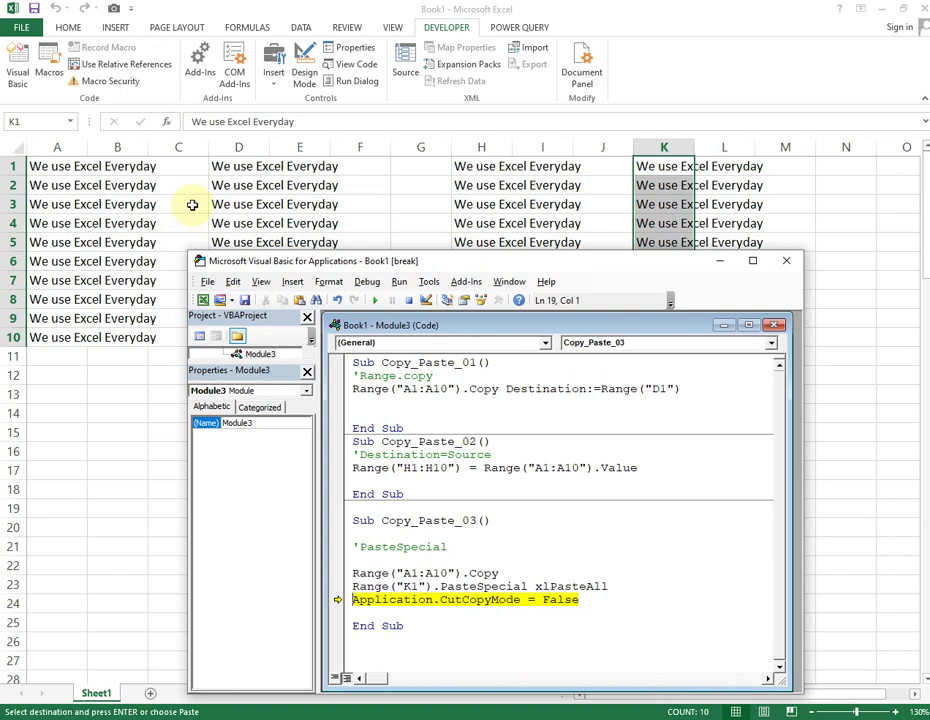
pyautogui.click(191, 203)
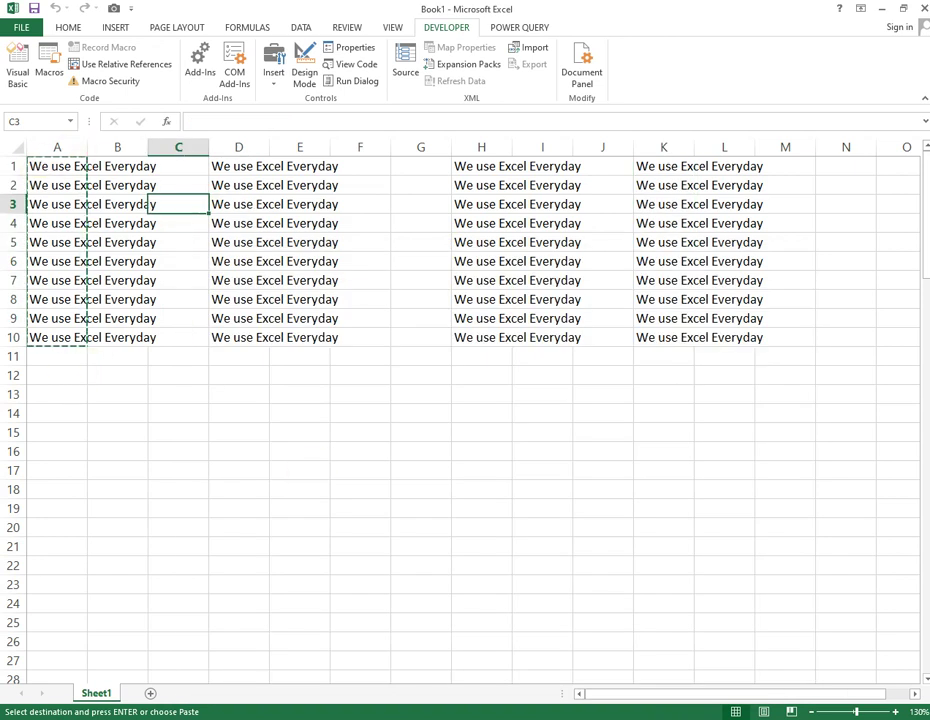
pyautogui.moveTo(523, 622)
pyautogui.click(535, 598)
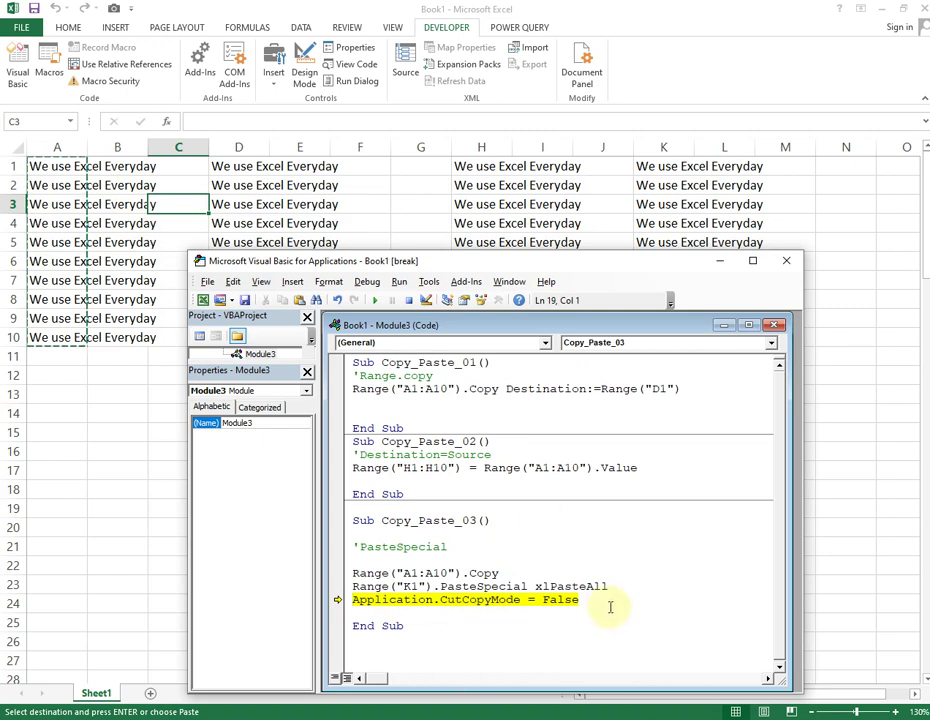
pyautogui.press('F8')
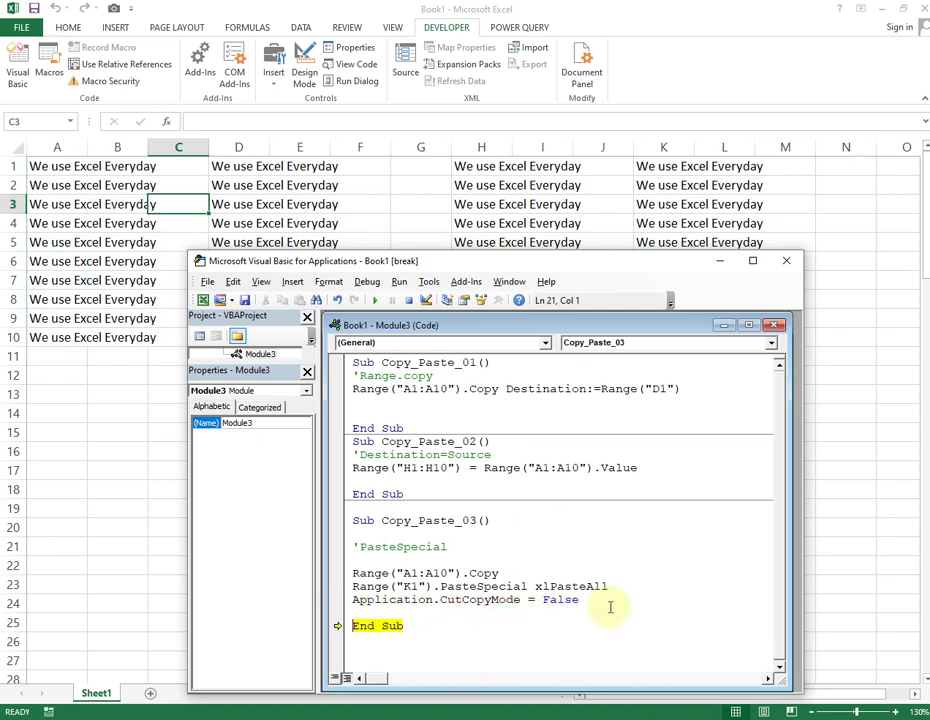
pyautogui.press('F8')
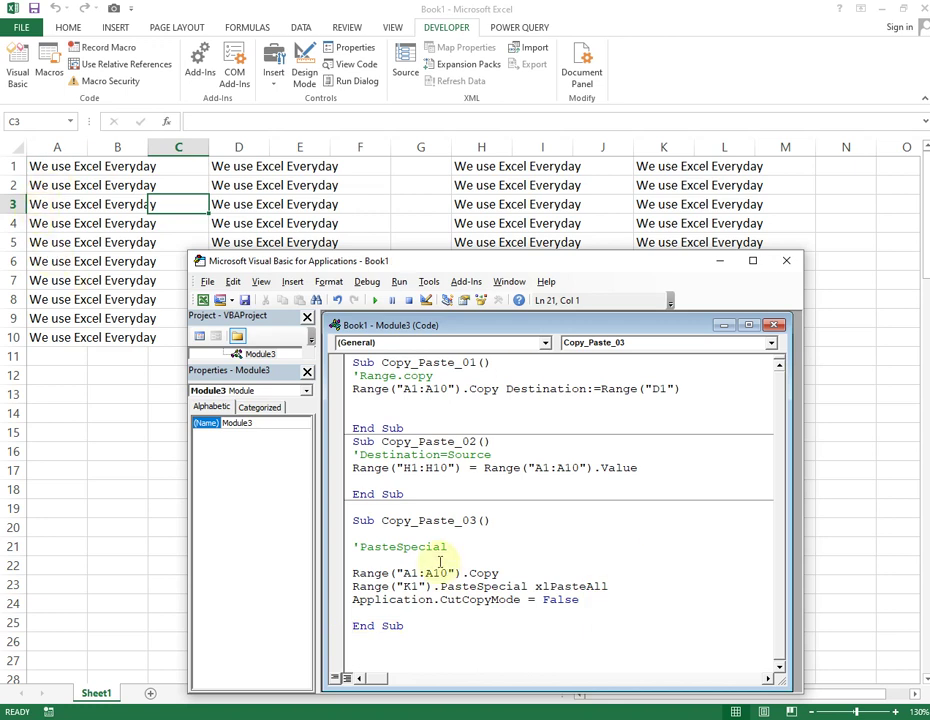
# Step: Move the VBA window slightly higher and shrink its code pane
pyautogui.moveTo(540, 263); pyautogui.dragTo(540, 242)
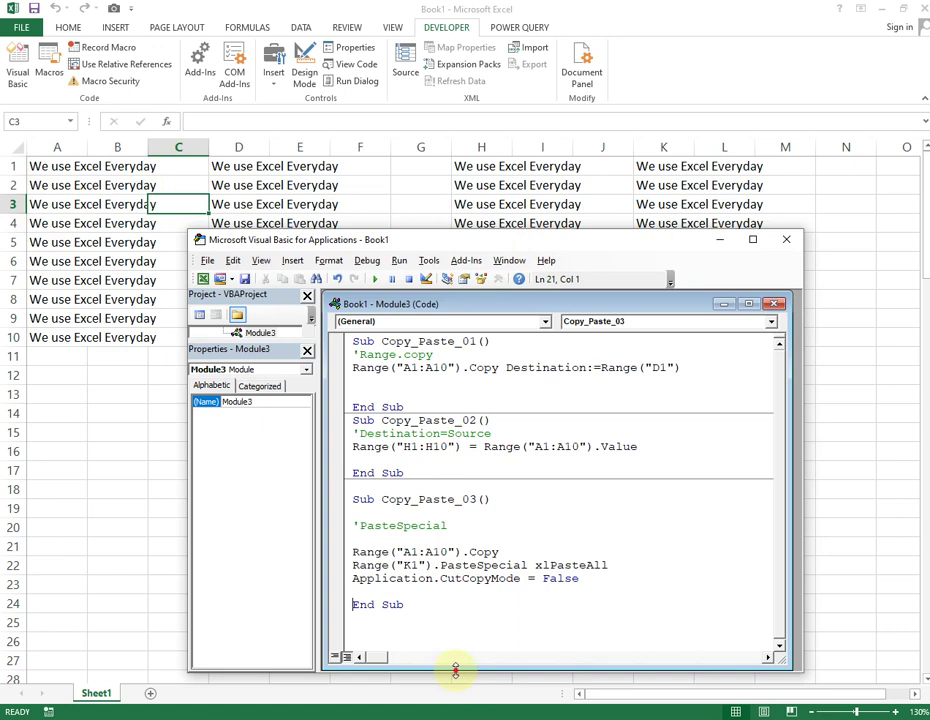
pyautogui.moveTo(455, 670); pyautogui.dragTo(457, 655)
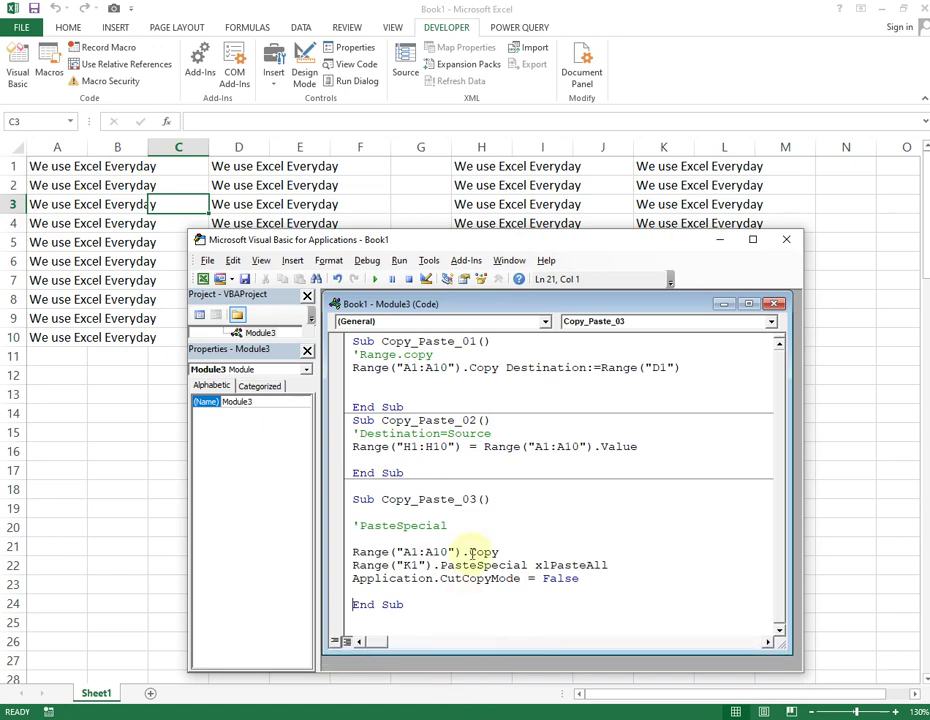